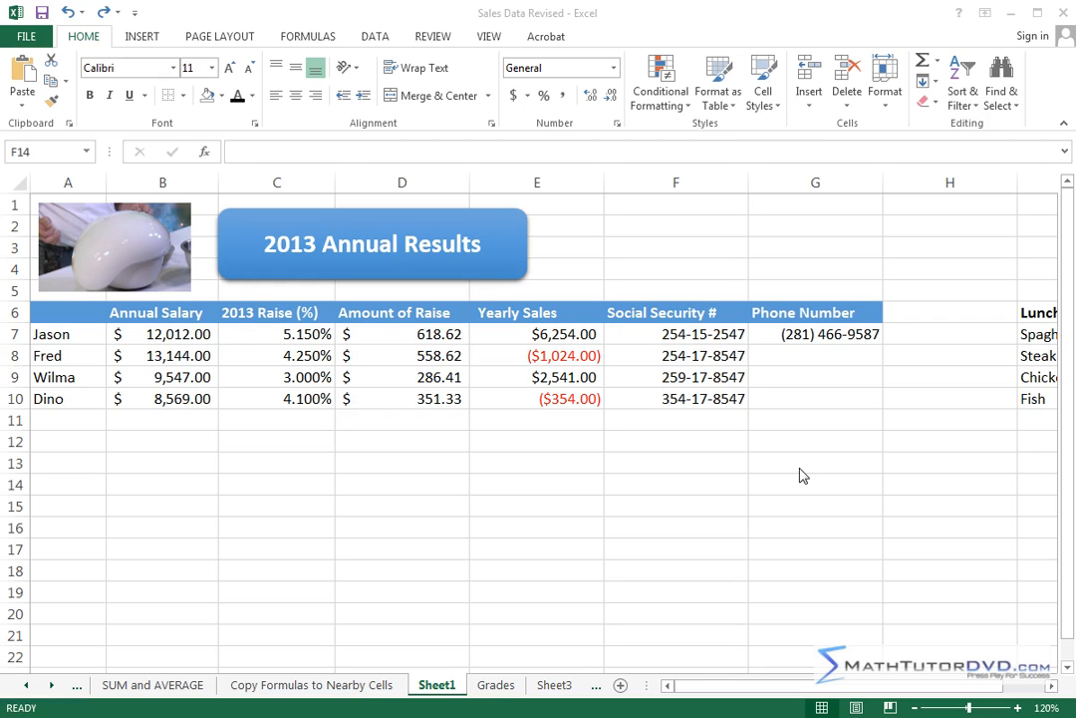
# - Examine the Lunch Menu list in column I, beside the annual results table
pyautogui.click(1037, 317)
pyautogui.click(1050, 686)
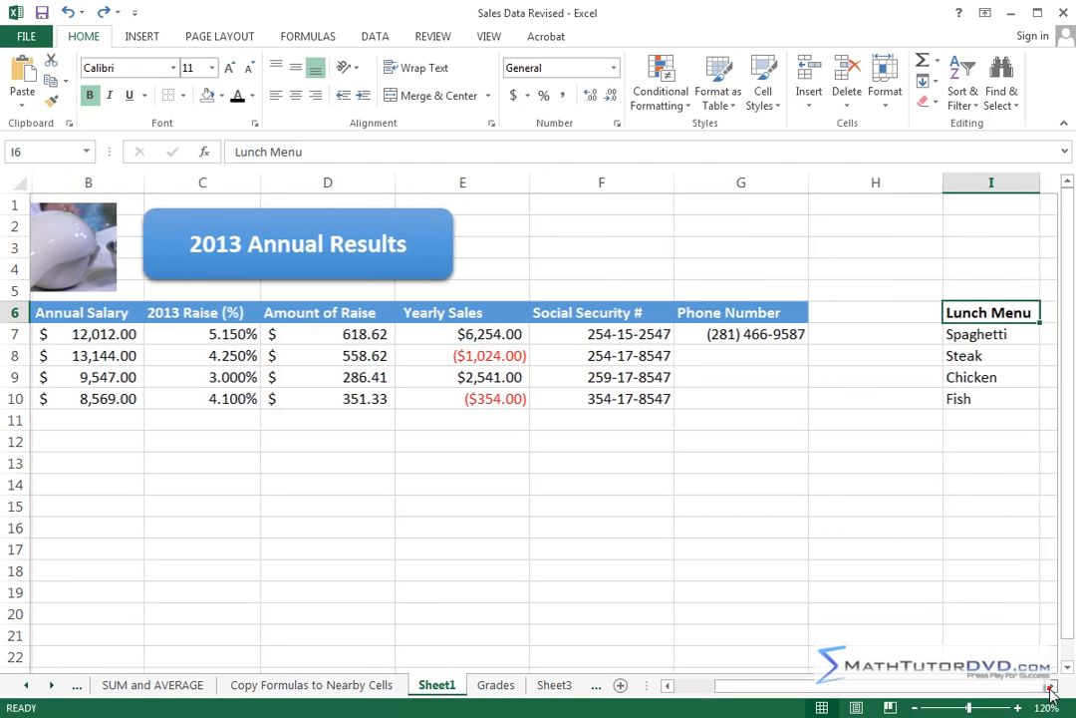
pyautogui.moveTo(974, 340); pyautogui.dragTo(980, 404)
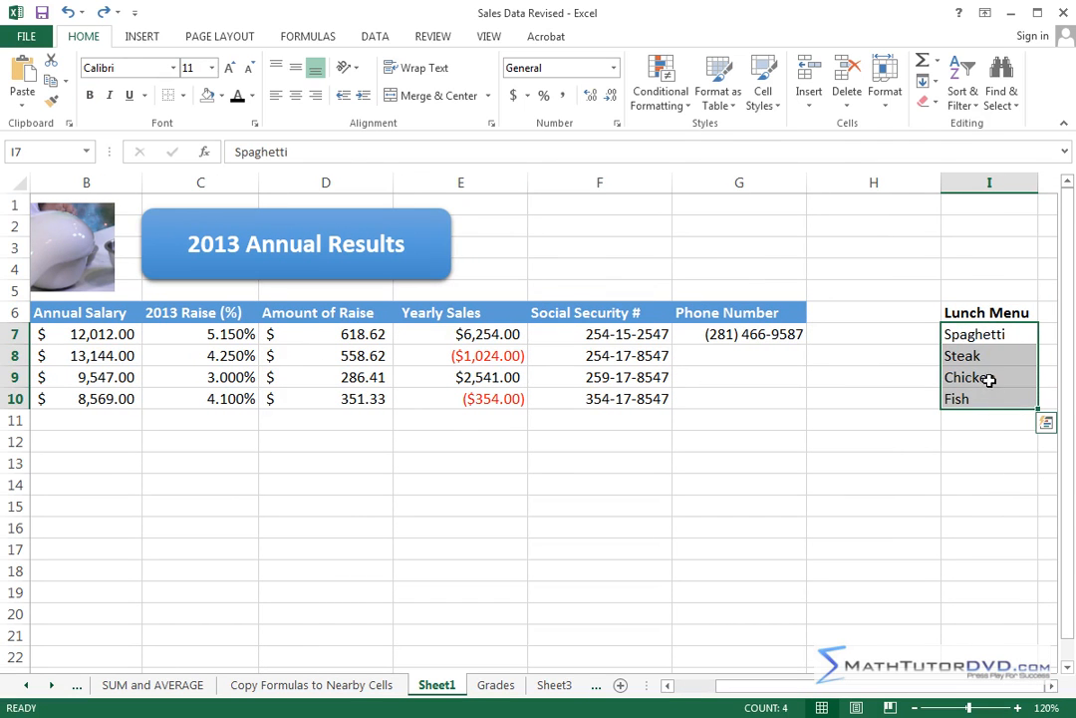
pyautogui.click(990, 355)
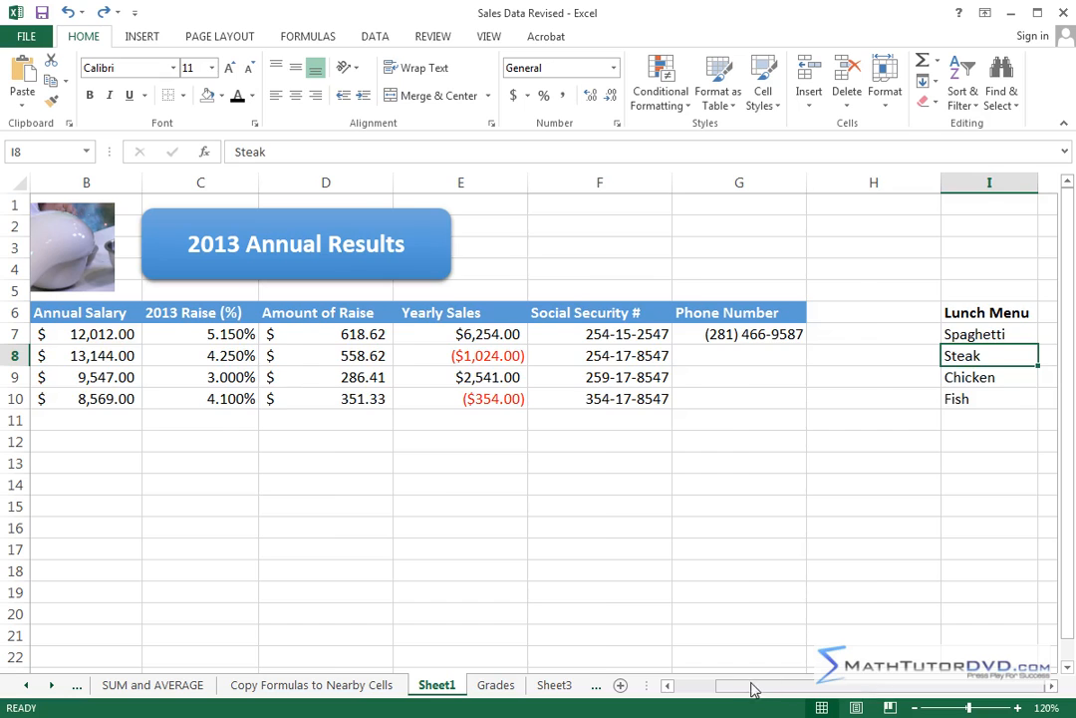
pyautogui.moveTo(752, 688); pyautogui.dragTo(723, 675)
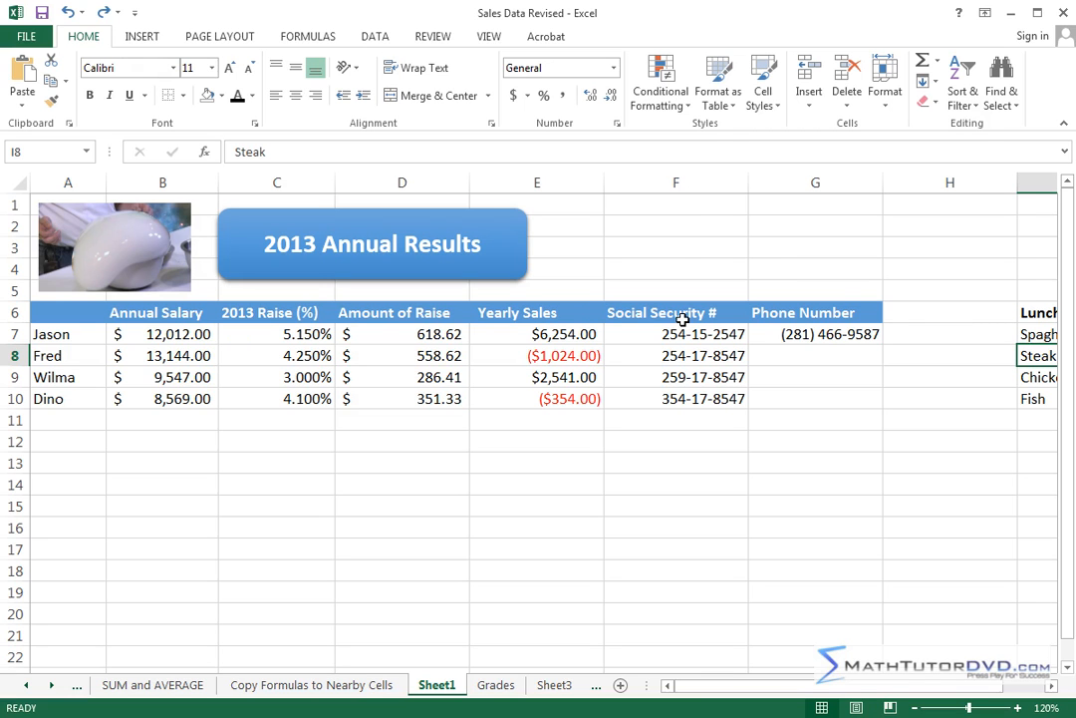
# - Insert a blank column before the Social Security # column, check the Lunch Menu list's position, and undo the insertion
pyautogui.click(674, 182)
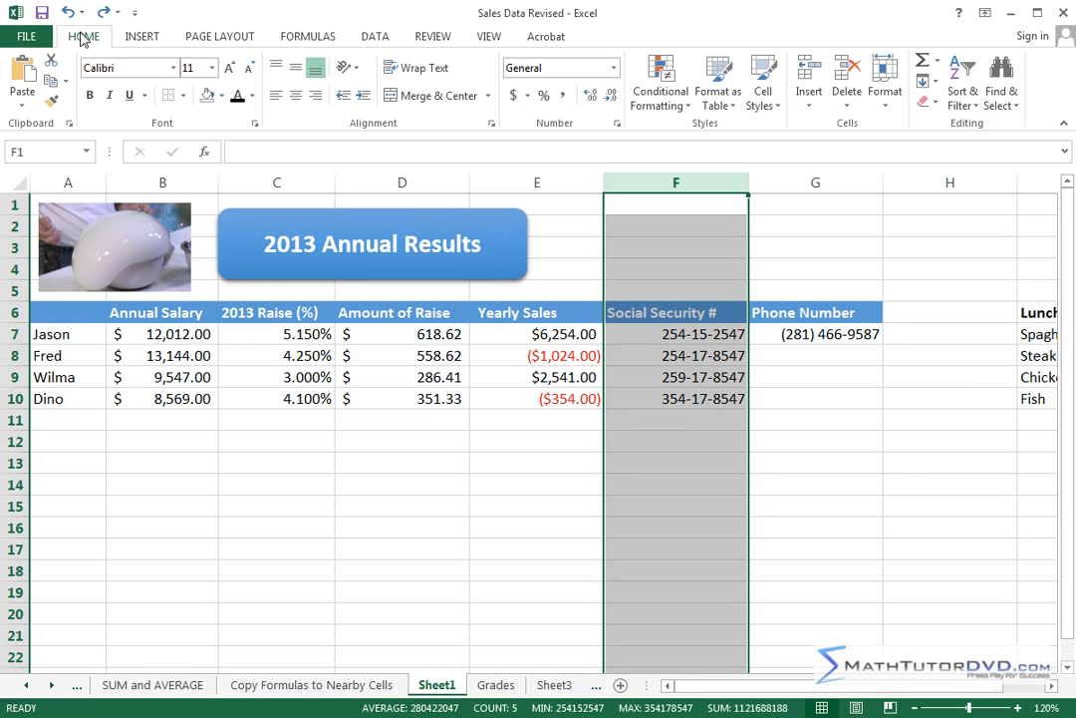
pyautogui.click(810, 67)
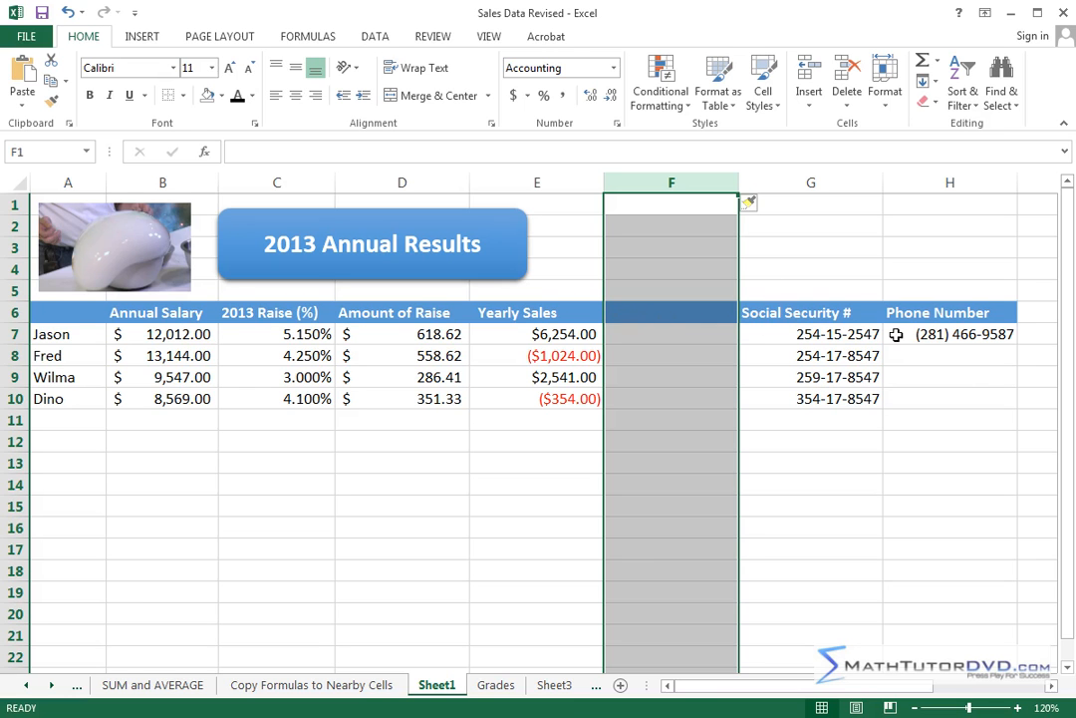
pyautogui.click(1051, 686)
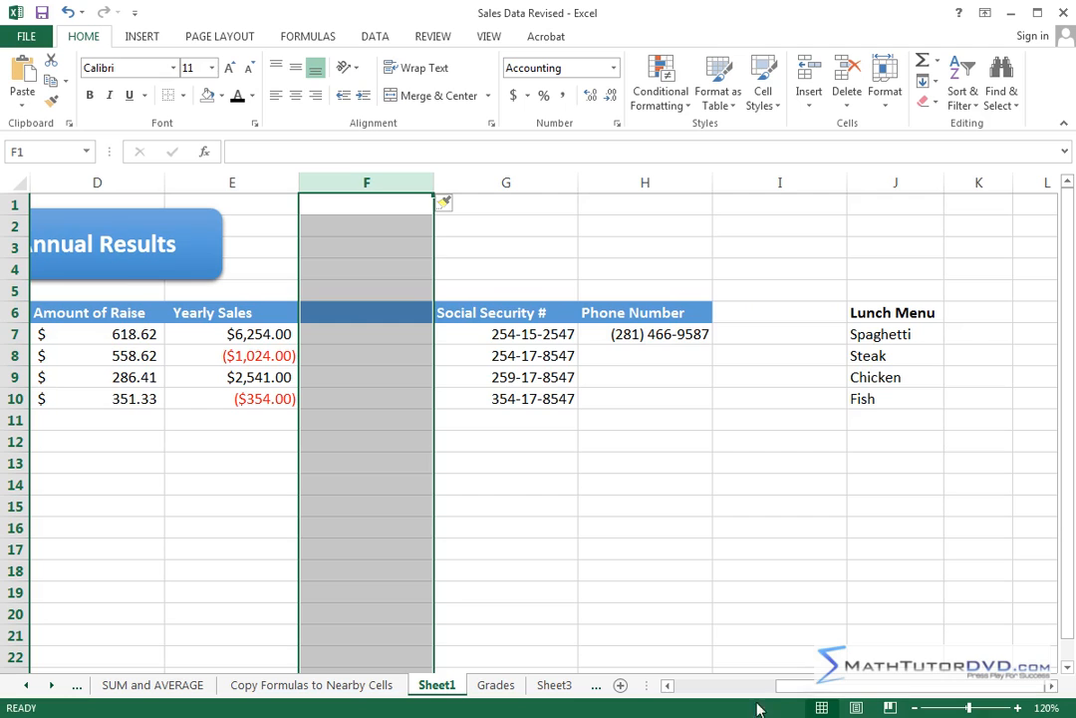
pyautogui.moveTo(817, 687); pyautogui.dragTo(691, 686)
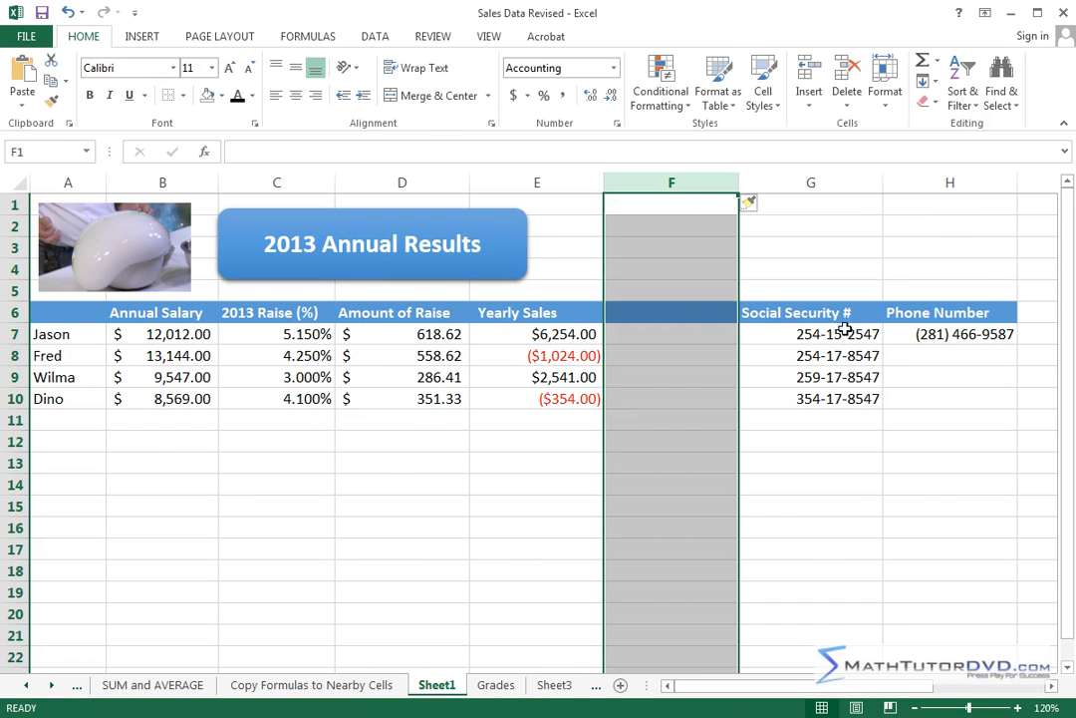
pyautogui.click(67, 13)
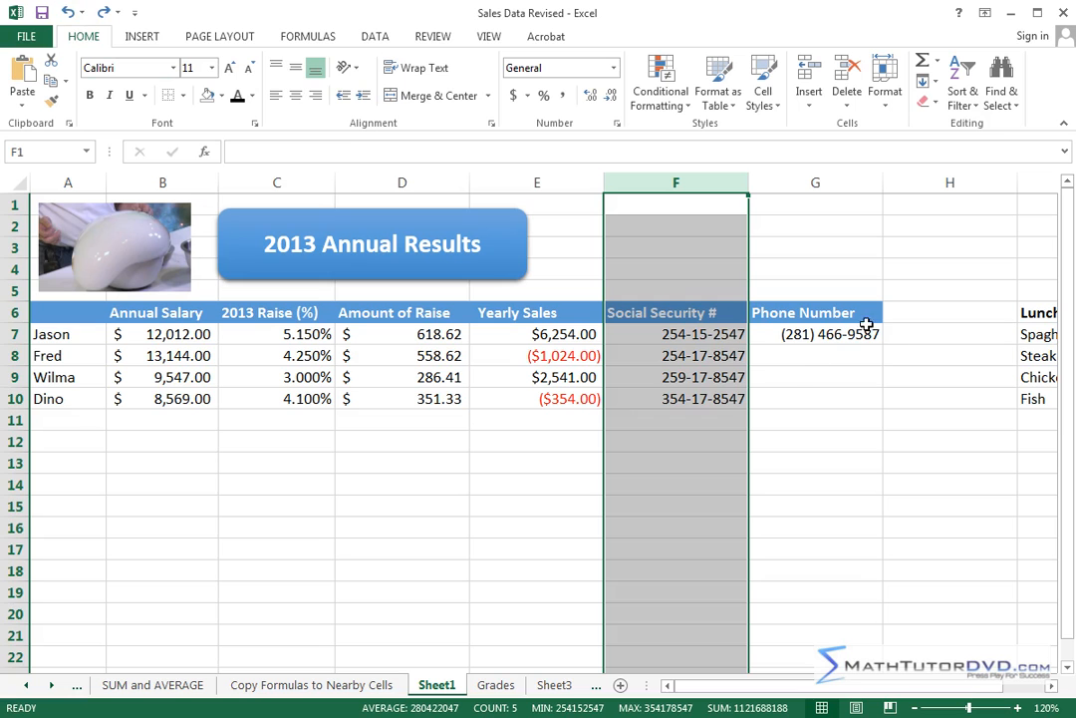
# - Use Insert Sheet Columns to add a column between Yearly Sales and Social Security #, and undo it
pyautogui.click(682, 291)
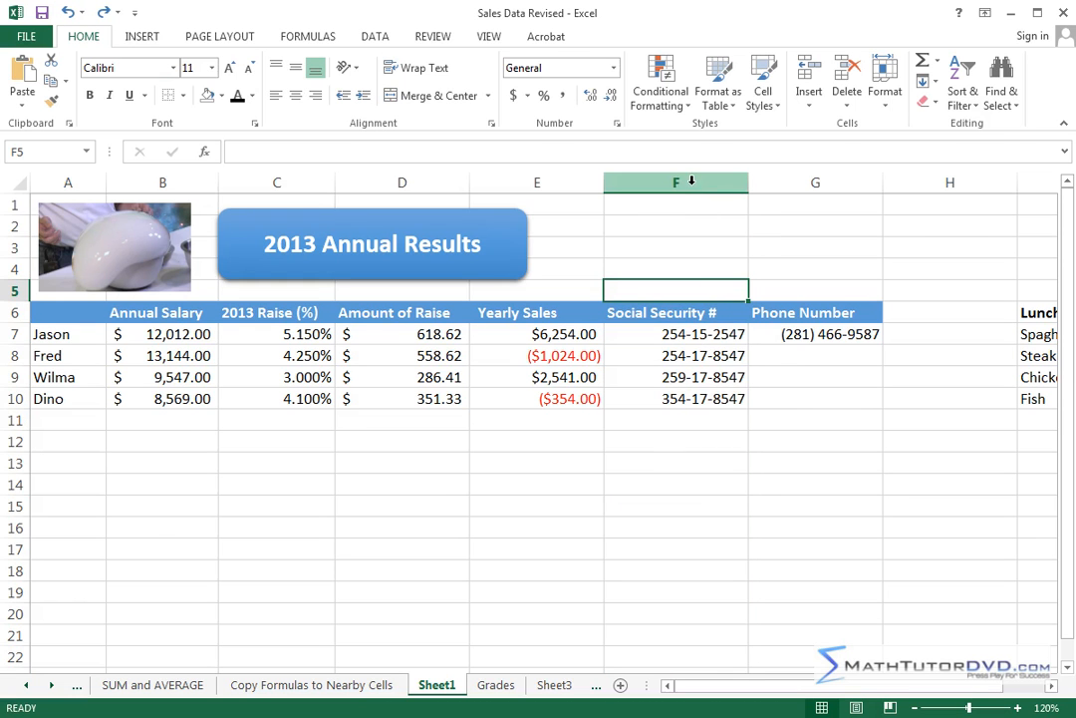
pyautogui.click(692, 180)
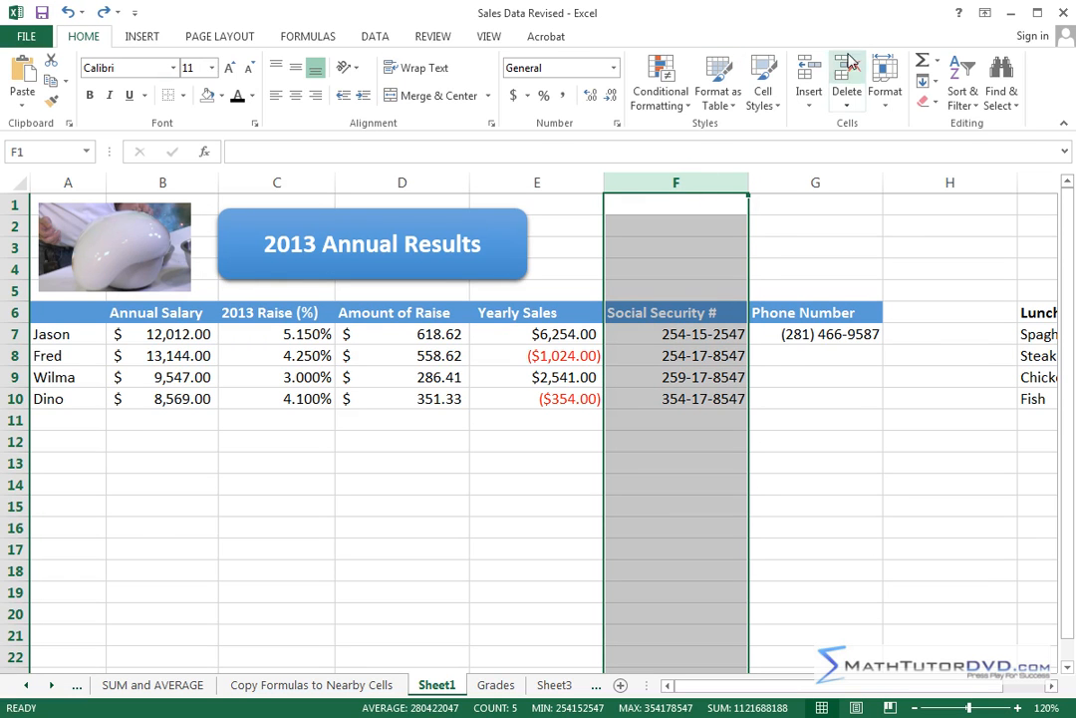
pyautogui.click(815, 104)
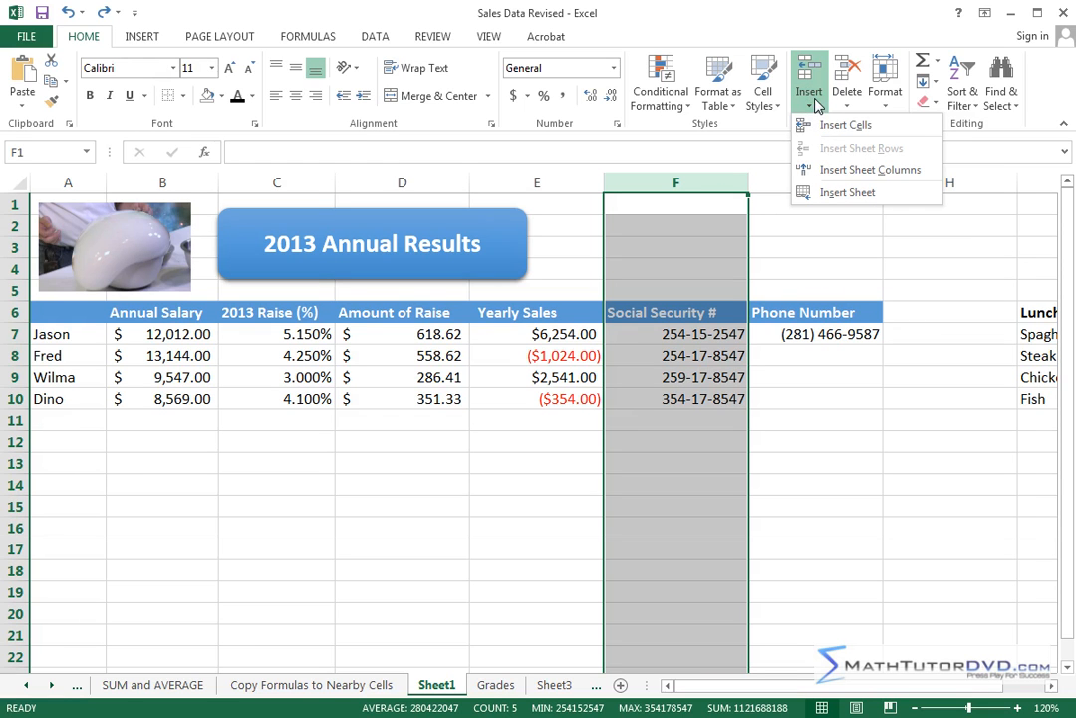
pyautogui.click(892, 176)
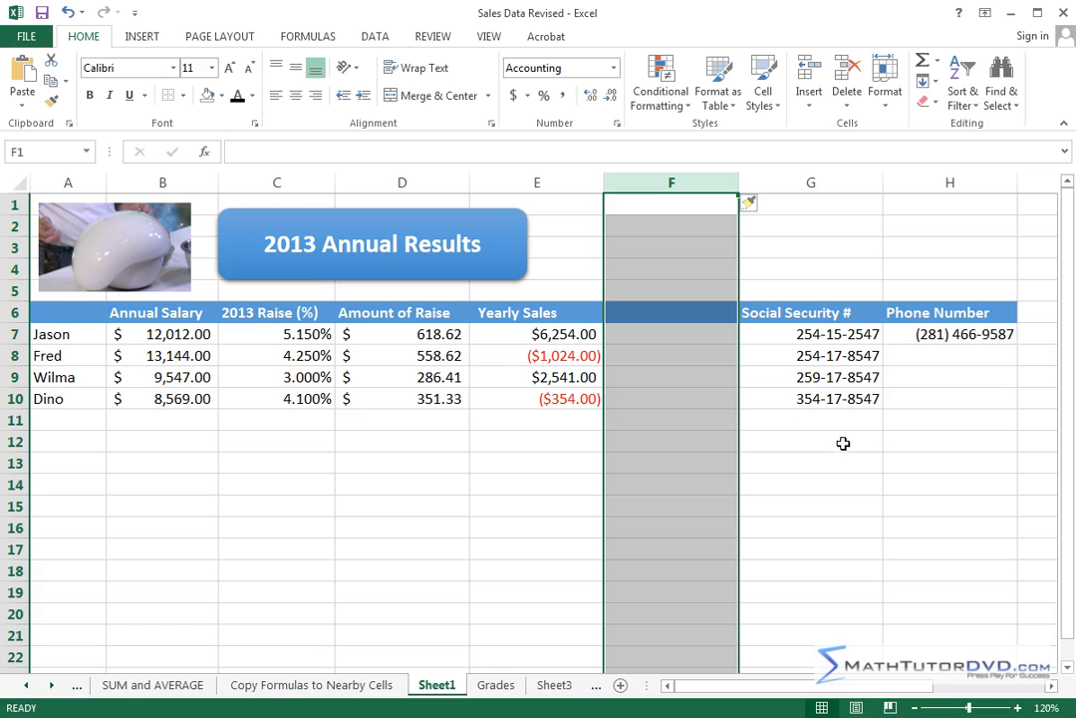
pyautogui.click(66, 12)
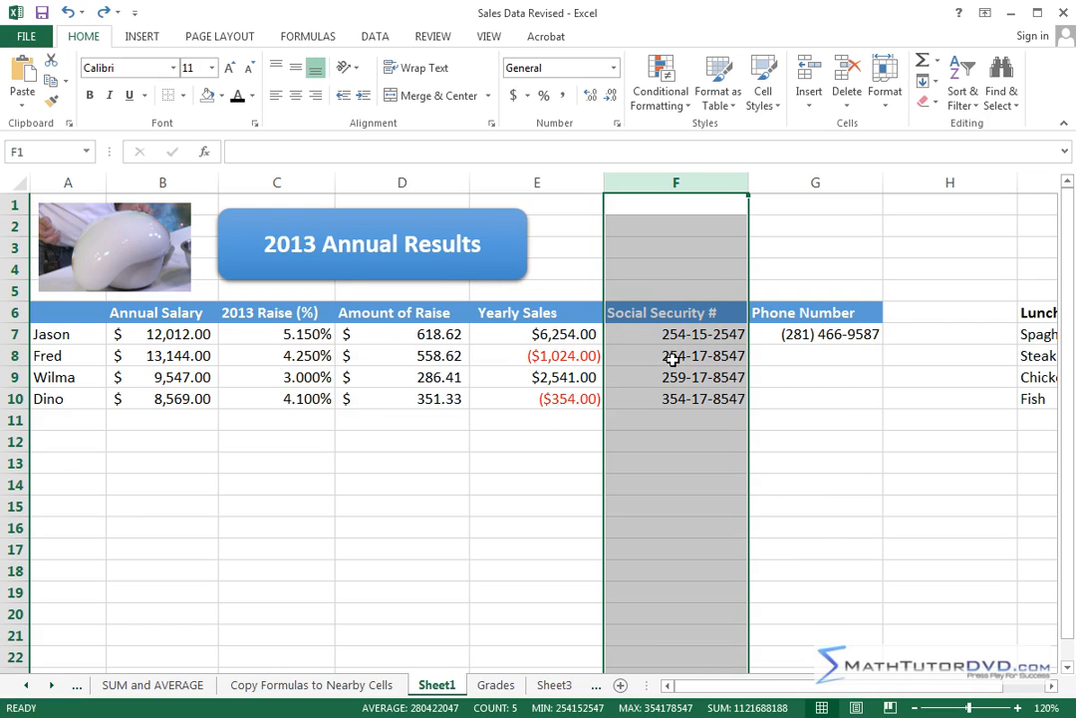
# - Insert a blank column to the left of the Social Security # column
pyautogui.rightClick(690, 246)
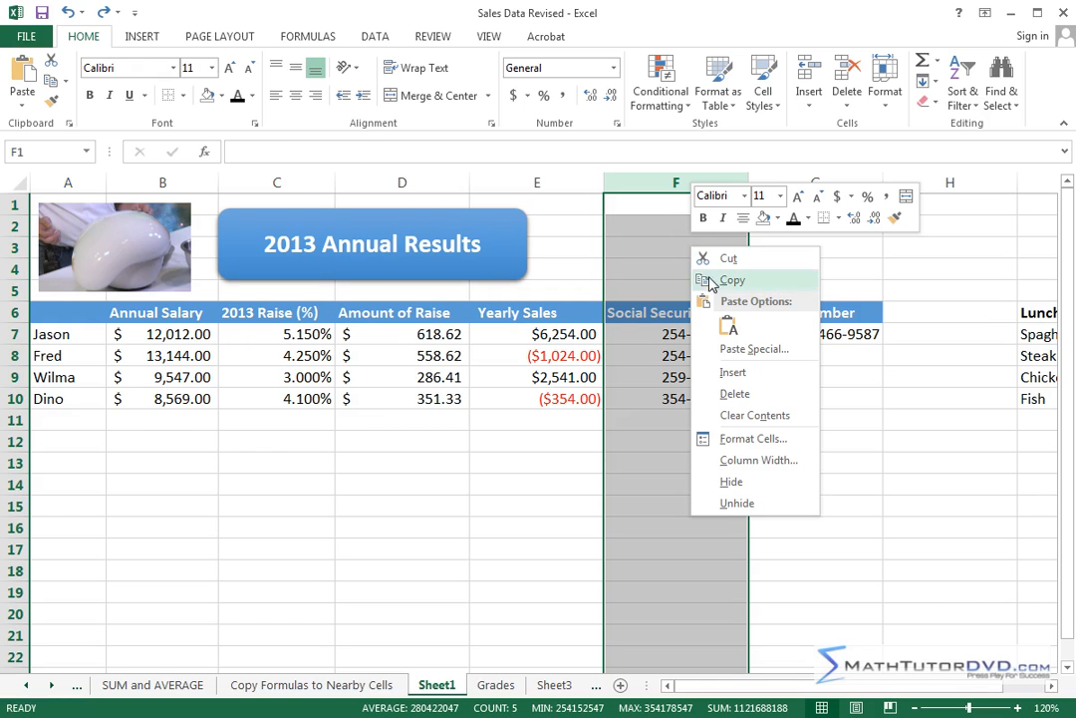
pyautogui.click(762, 380)
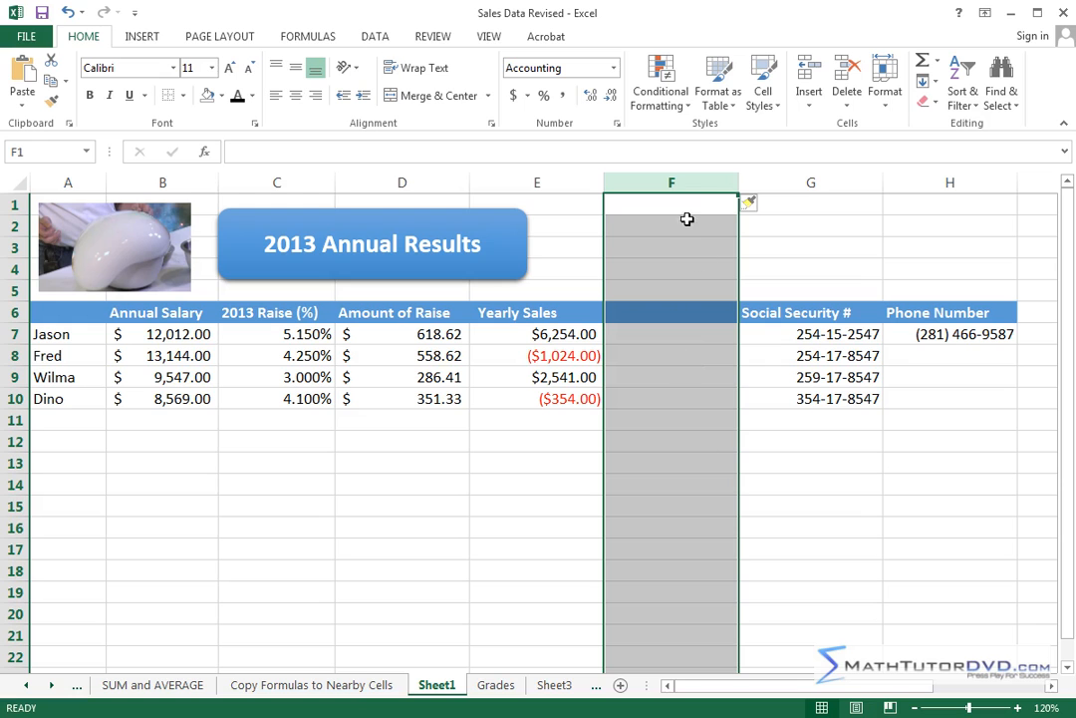
pyautogui.click(684, 251)
# - Delete the blank column F with Delete Sheet Columns and undo the deletion
pyautogui.click(679, 182)
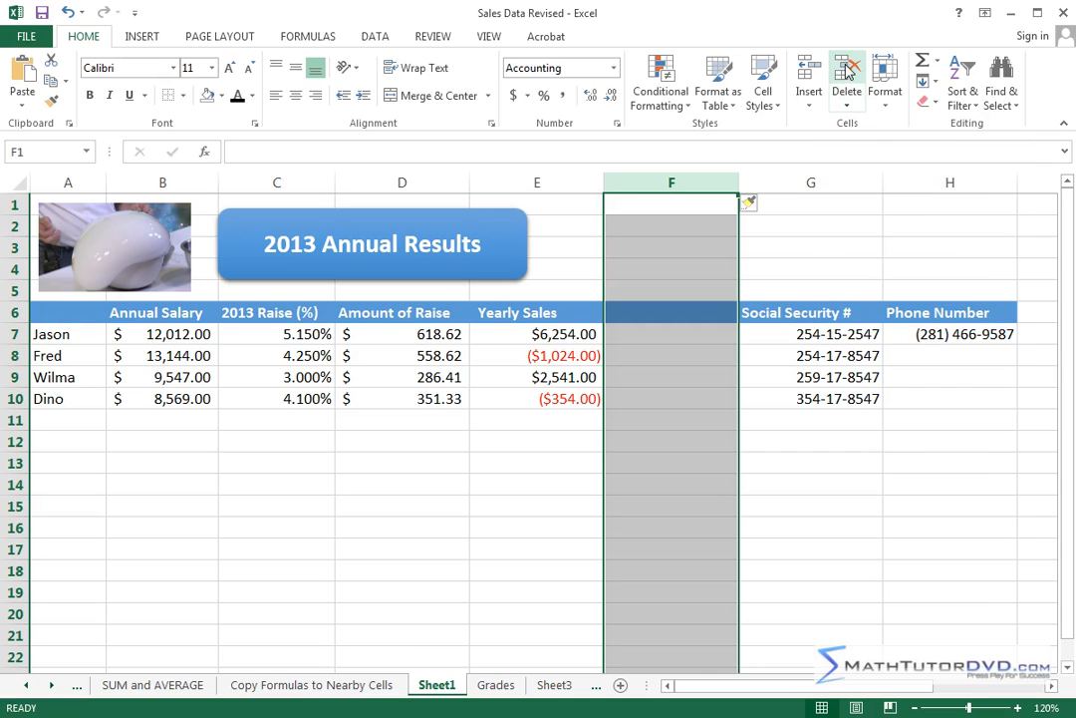
pyautogui.click(847, 96)
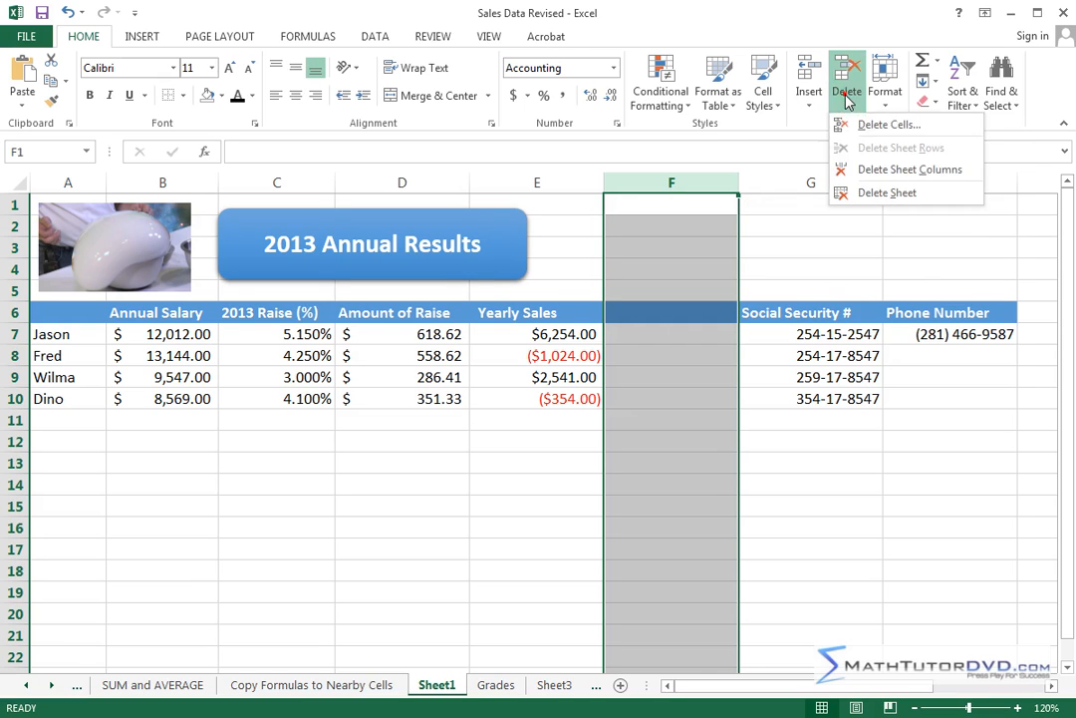
pyautogui.click(909, 172)
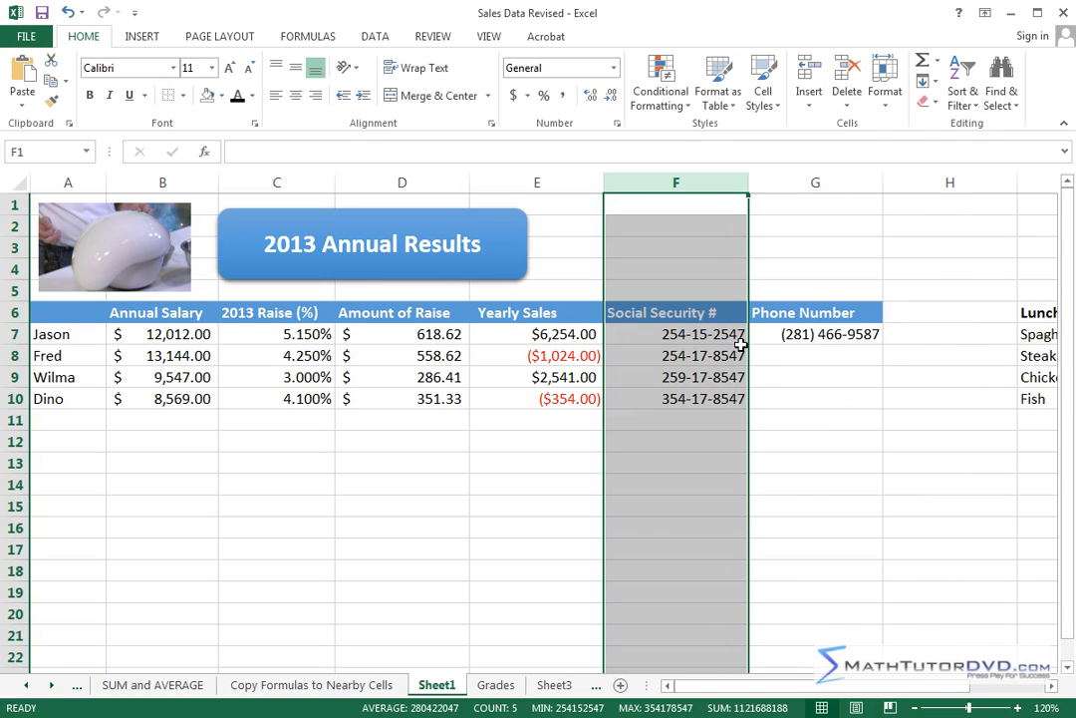
pyautogui.click(61, 12)
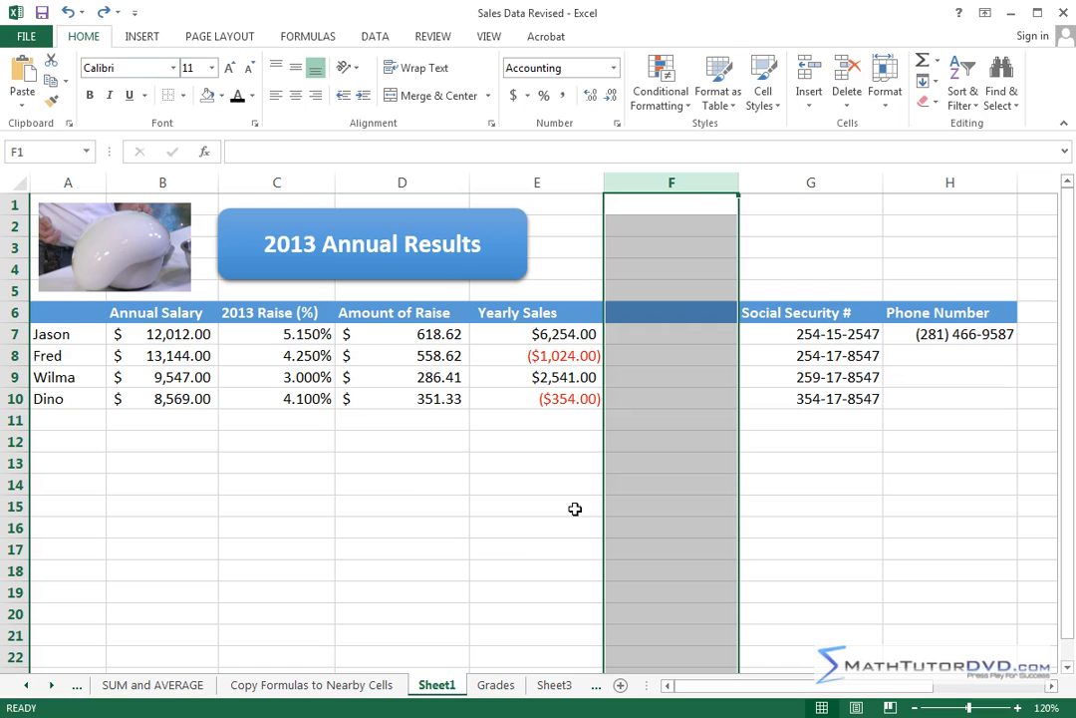
# - Delete the blank column between Yearly Sales and Social Security #, and deselect the column
pyautogui.click(690, 185)
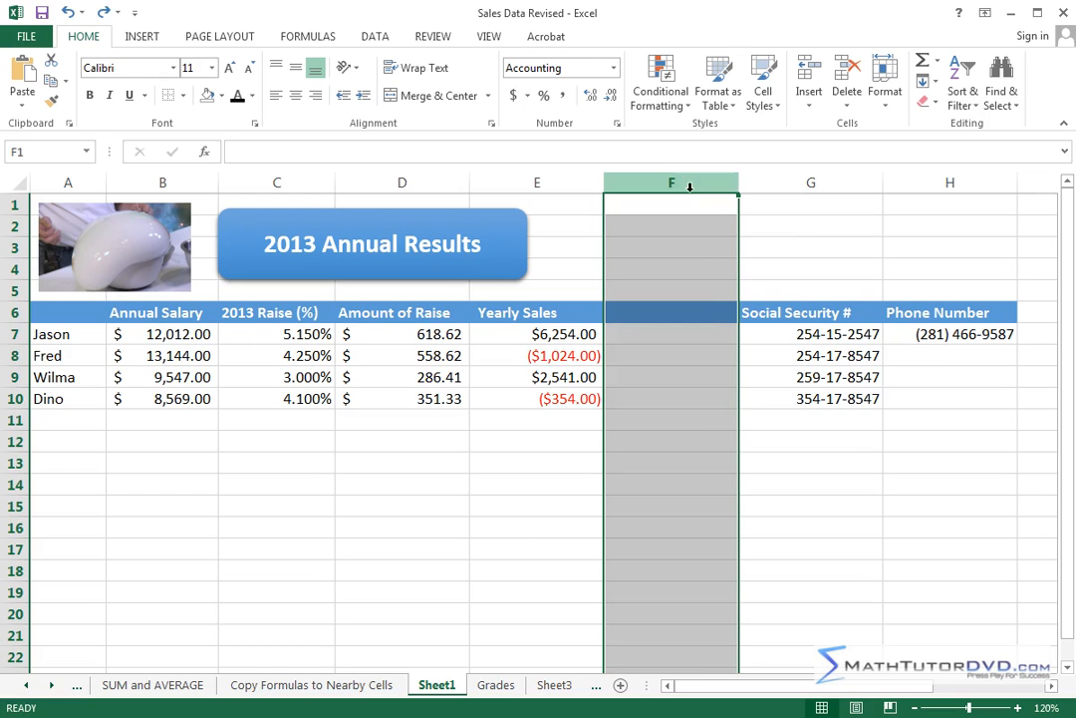
pyautogui.rightClick(674, 287)
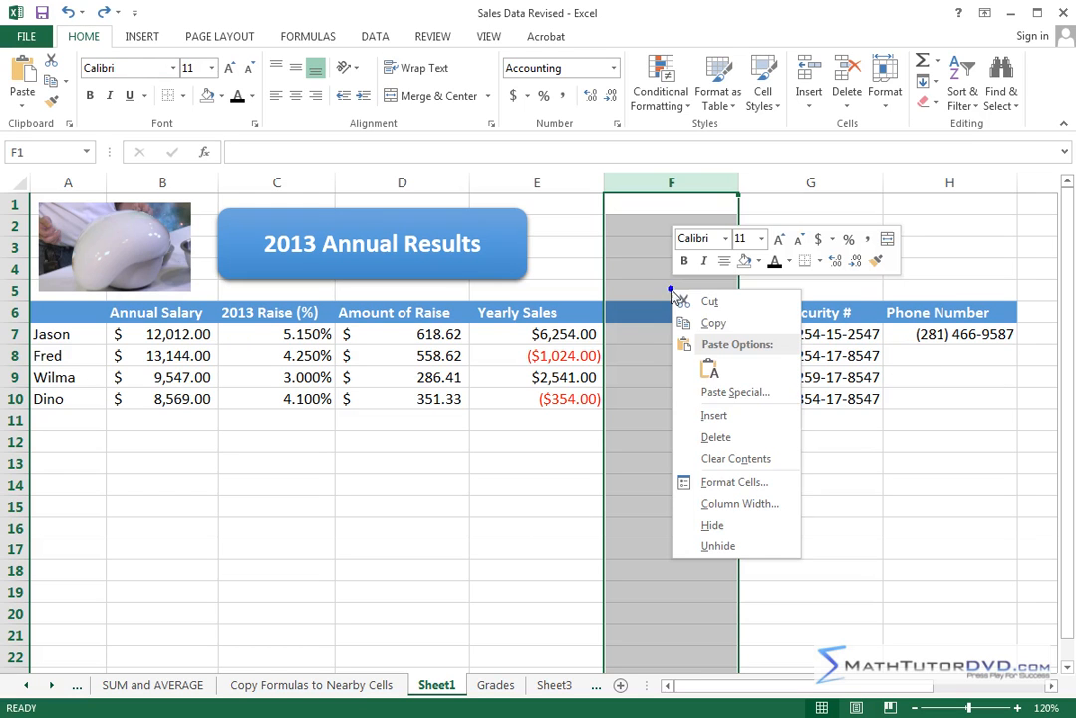
pyautogui.click(753, 441)
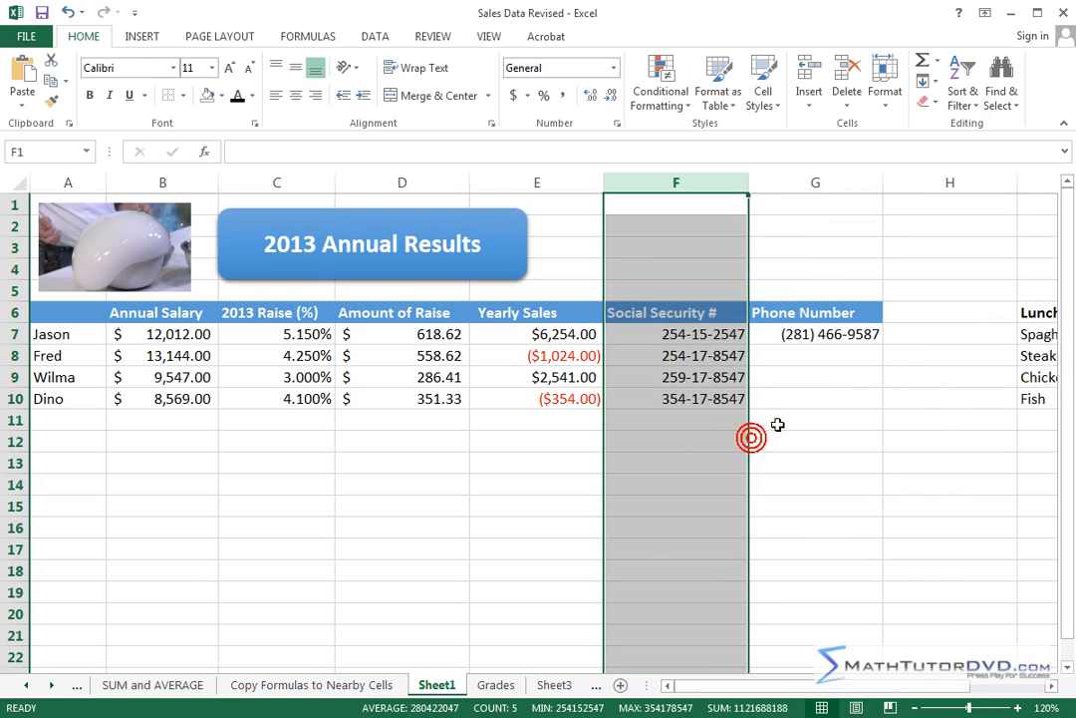
pyautogui.click(698, 522)
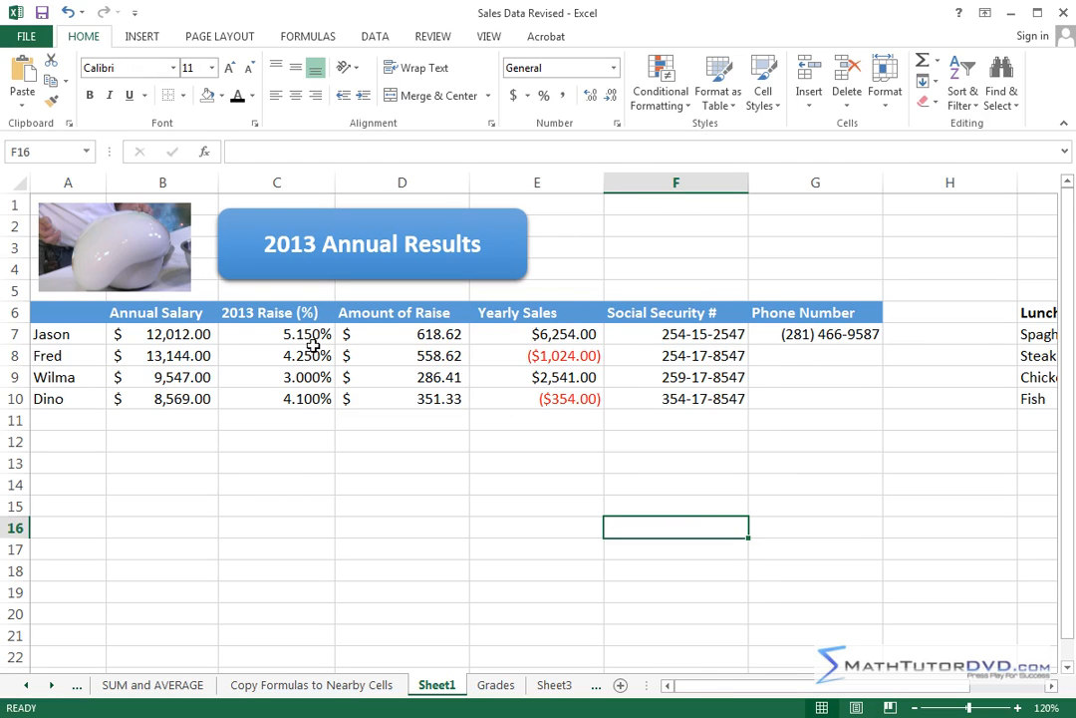
# - Insert a blank sheet row above row 8 of the annual results table
pyautogui.click(13, 355)
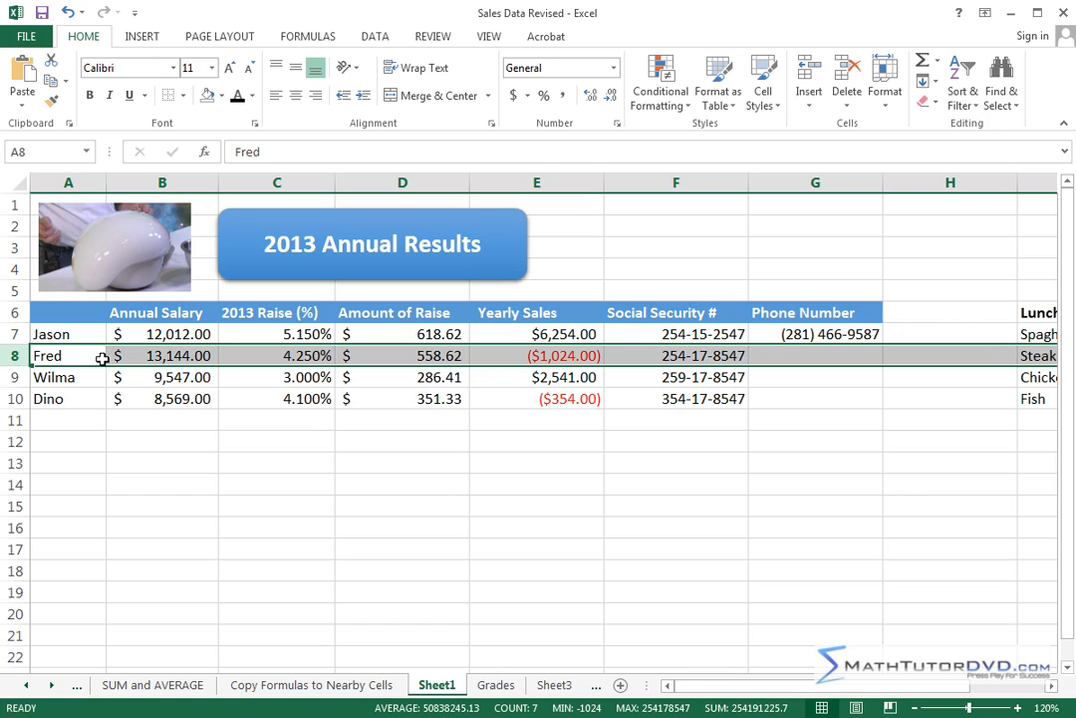
pyautogui.click(810, 99)
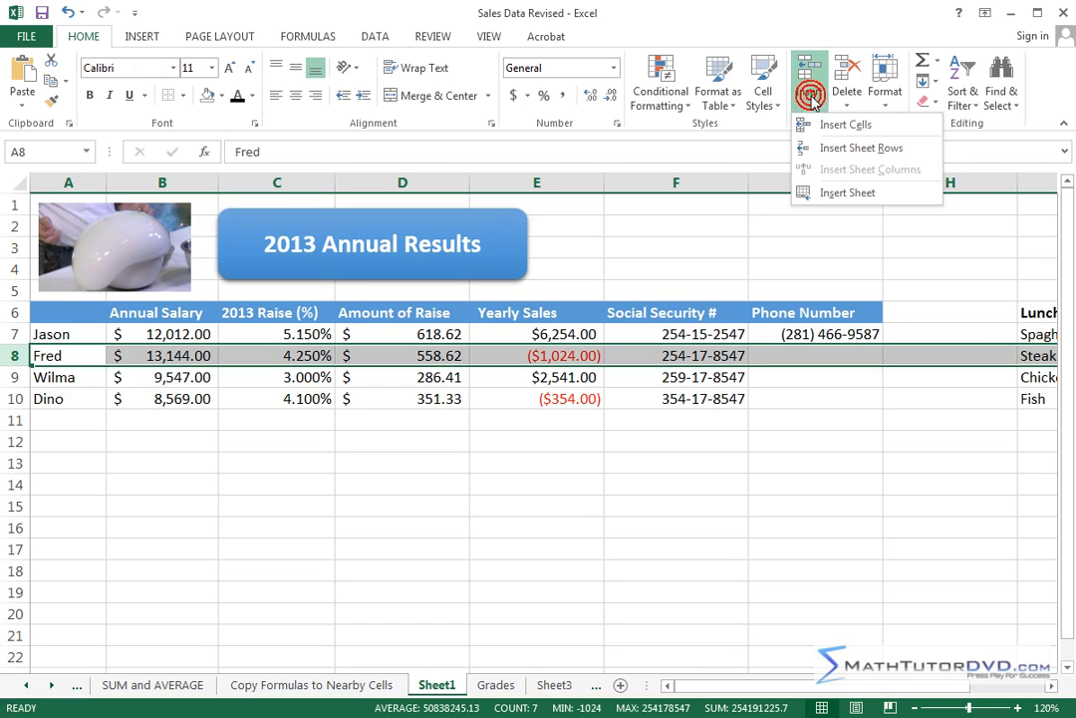
pyautogui.click(913, 148)
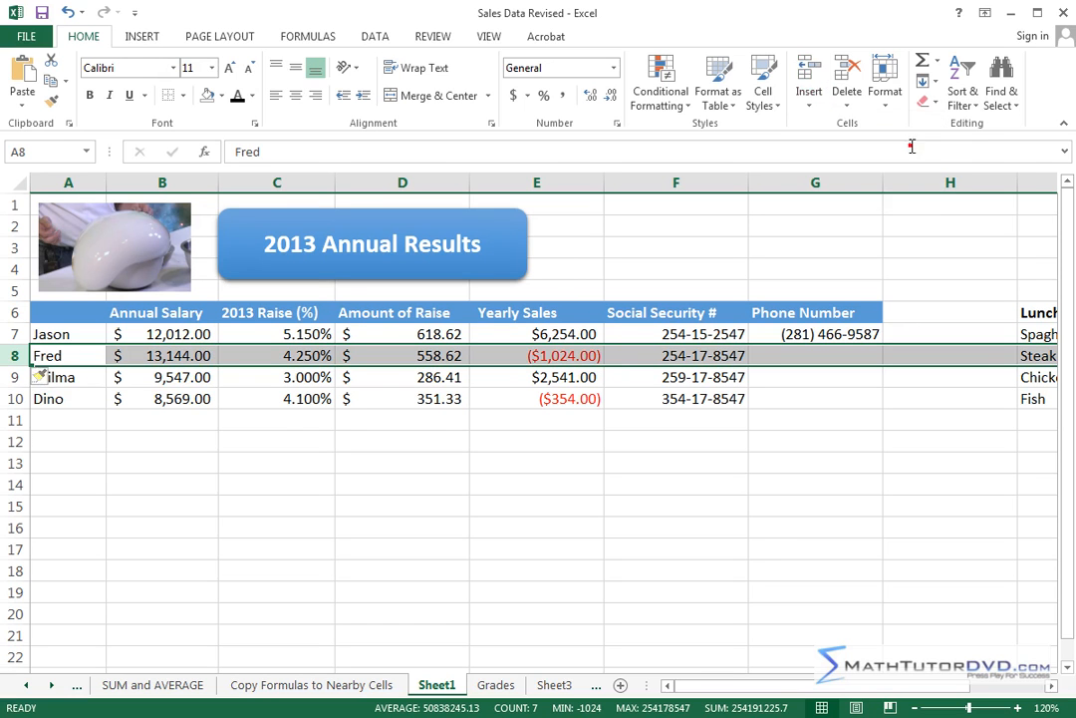
pyautogui.click(497, 554)
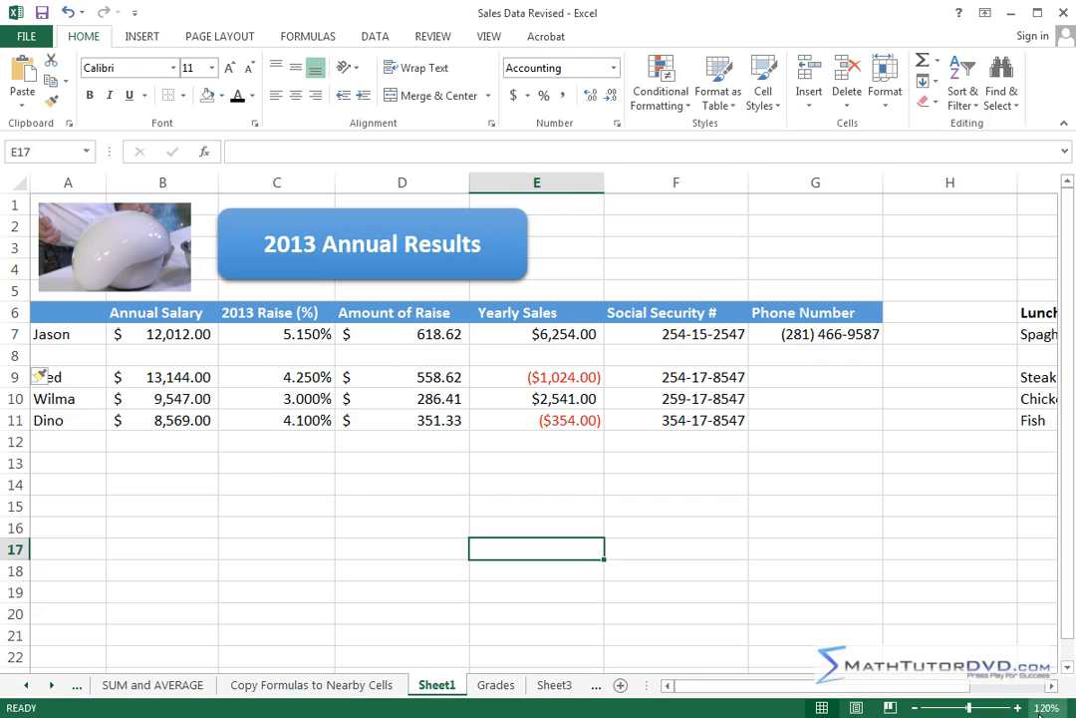
# - Check how the inserted row affects the Lunch Menu list, and undo the row insertion
pyautogui.click(1053, 685)
pyautogui.click(1052, 685)
pyautogui.click(1053, 685)
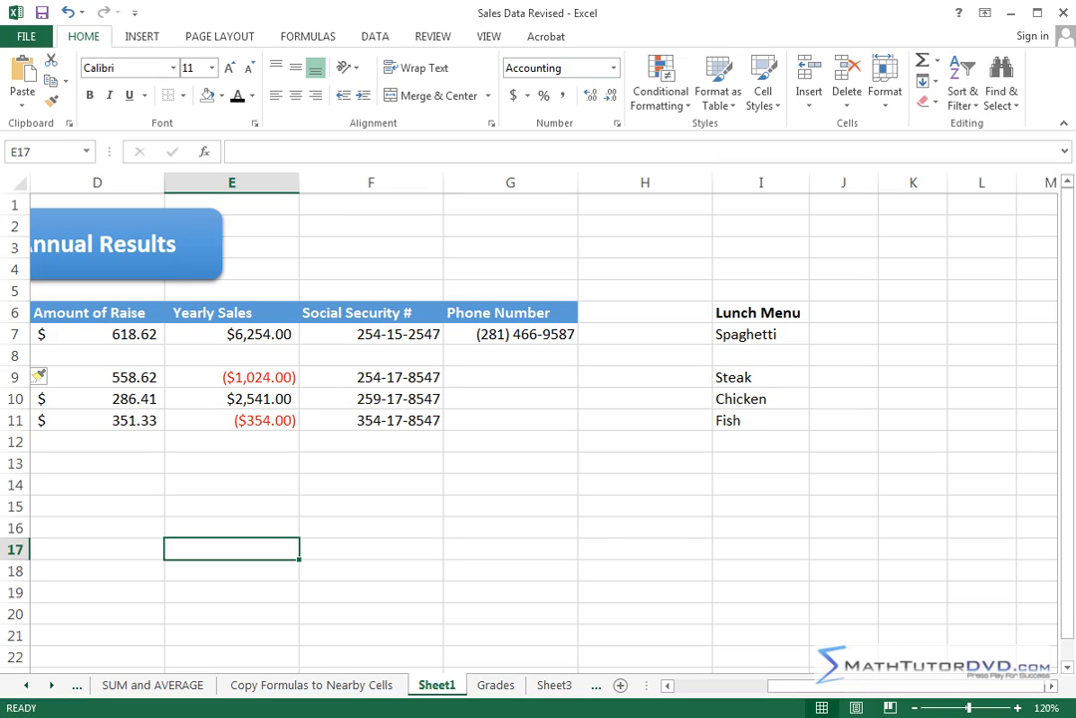
pyautogui.click(68, 12)
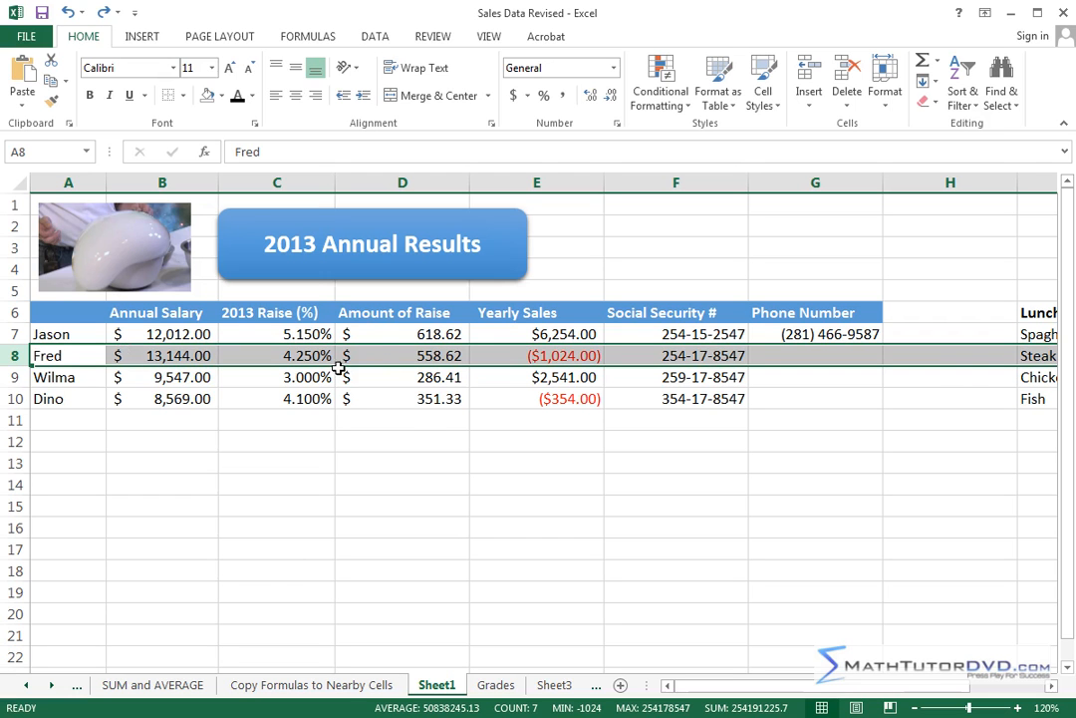
# - Insert a blank row above row 8 once more and undo it
pyautogui.rightClick(386, 356)
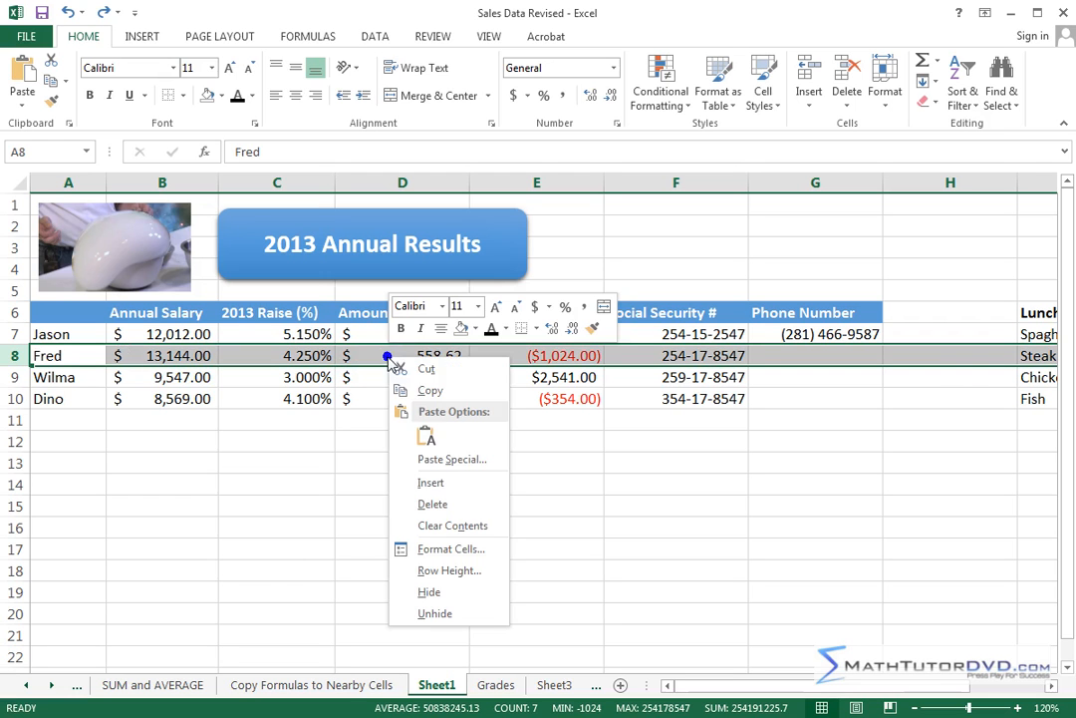
pyautogui.click(430, 484)
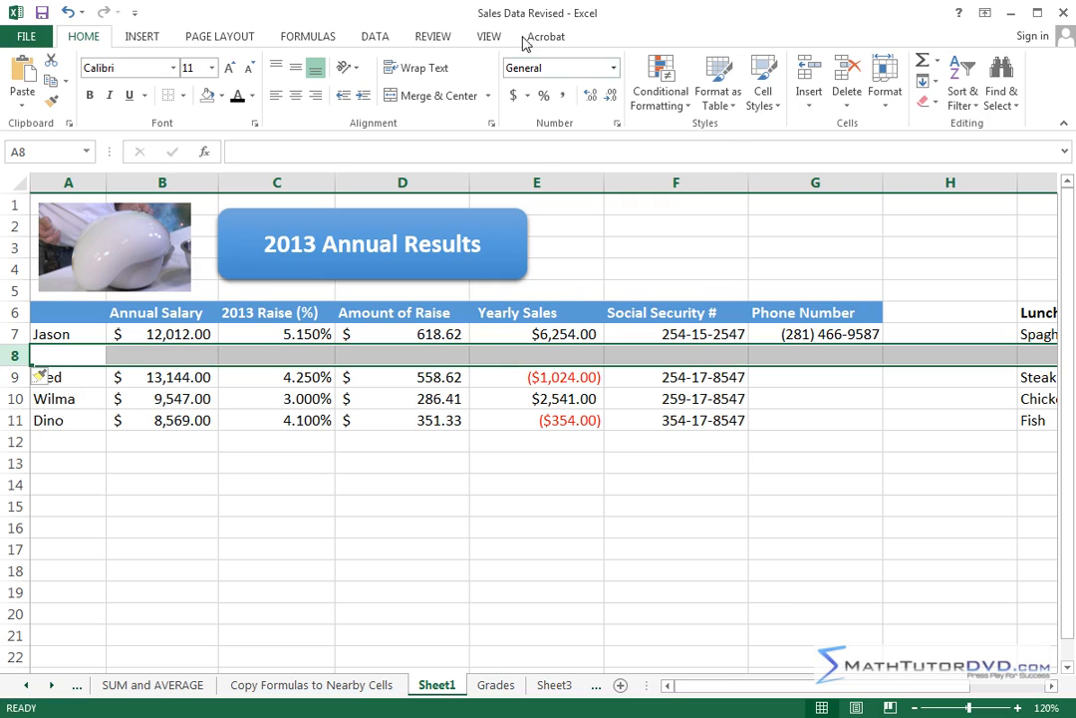
pyautogui.click(68, 12)
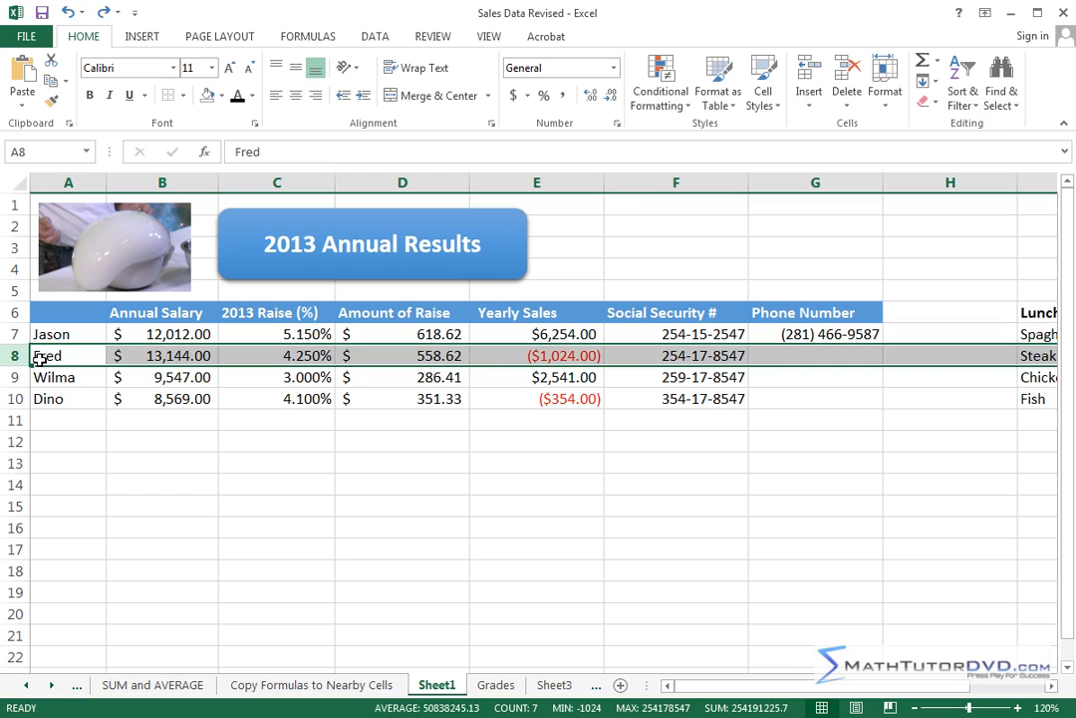
# - Insert two blank columns before Social Security # using the selected columns F and G, and undo the insertion
pyautogui.click(733, 571)
pyautogui.click(702, 181)
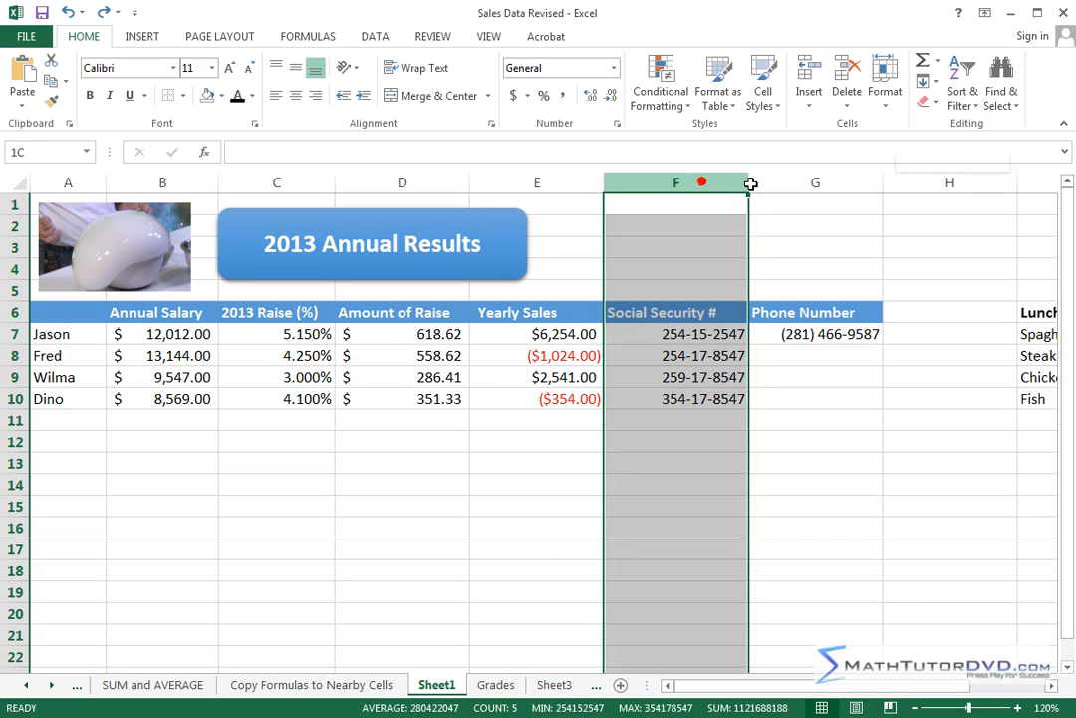
pyautogui.moveTo(750, 184); pyautogui.dragTo(786, 230)
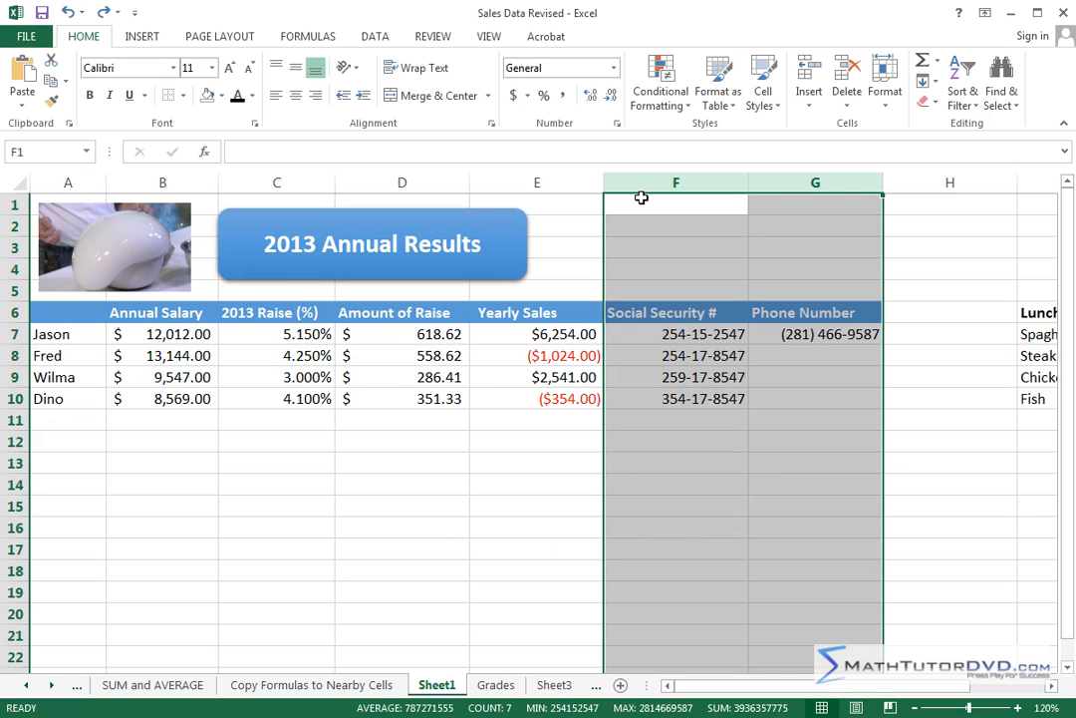
pyautogui.rightClick(701, 186)
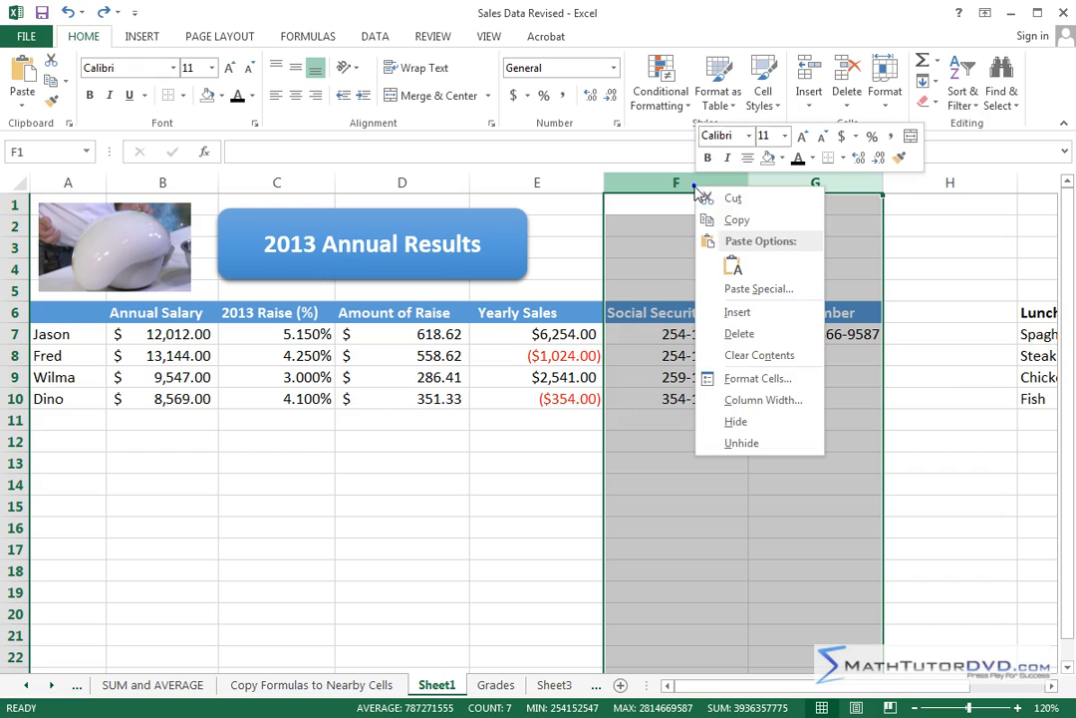
pyautogui.click(733, 313)
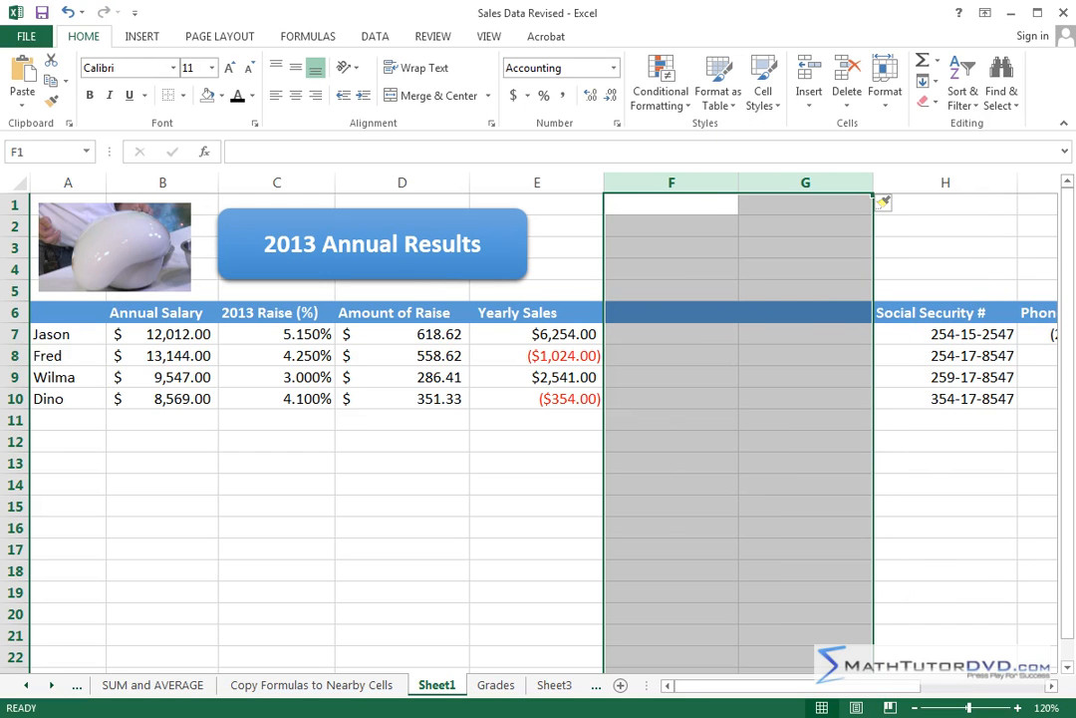
pyautogui.click(67, 12)
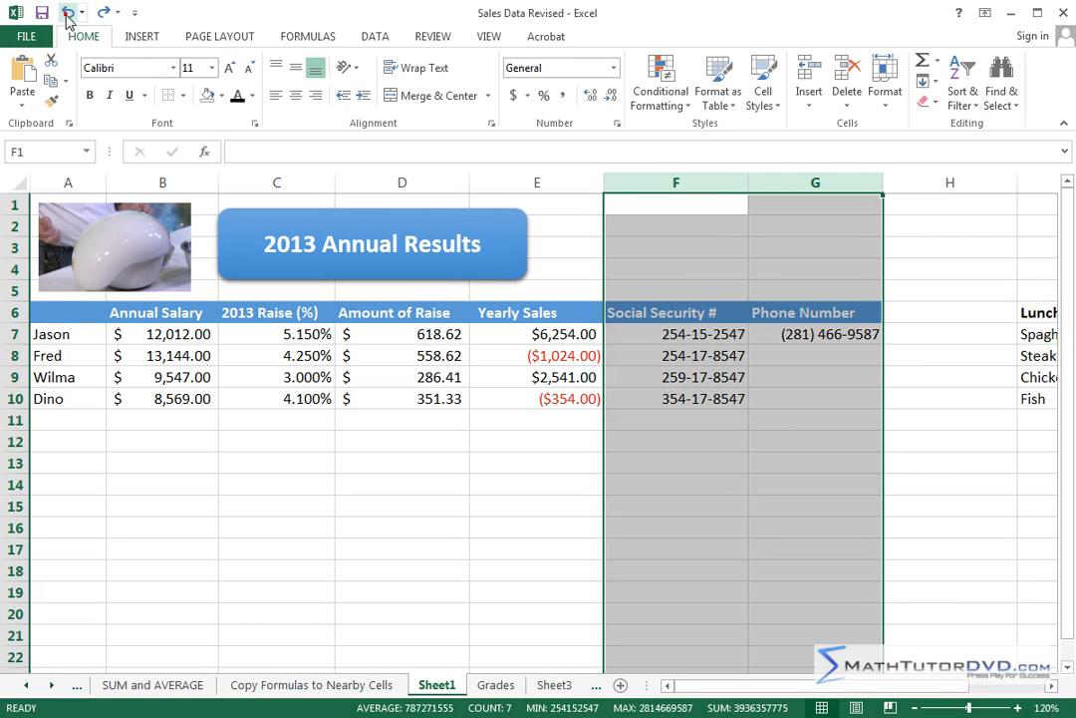
# - Insert three blank sheet rows above row 8 of the annual results table
pyautogui.moveTo(15, 355); pyautogui.dragTo(15, 399)
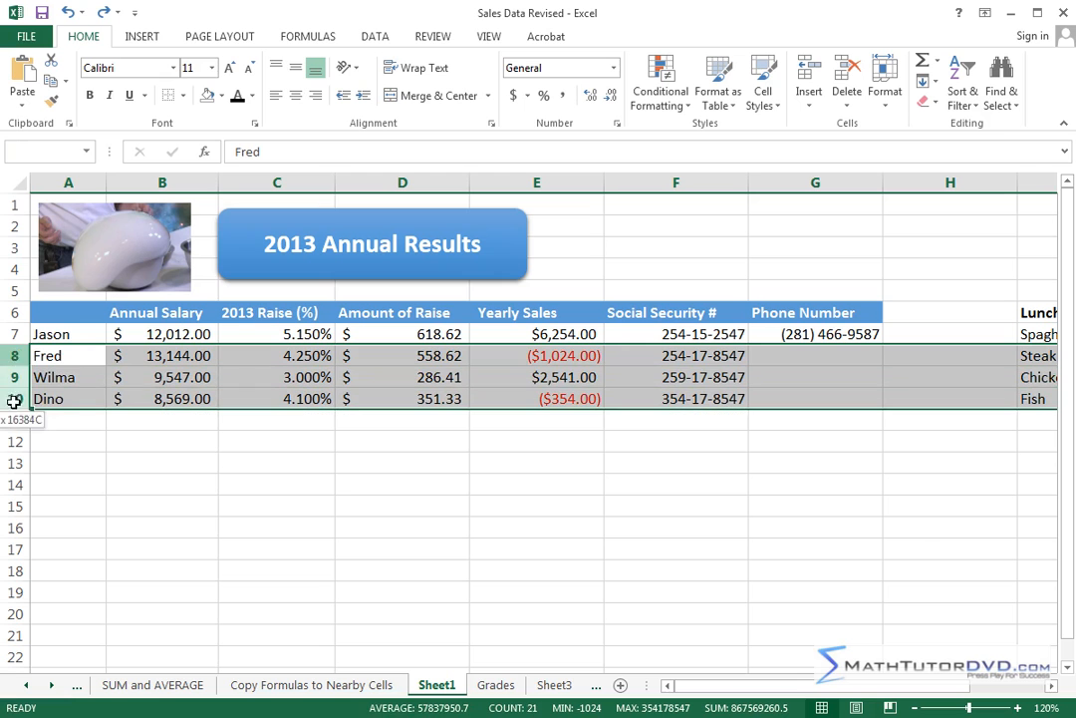
pyautogui.rightClick(13, 351)
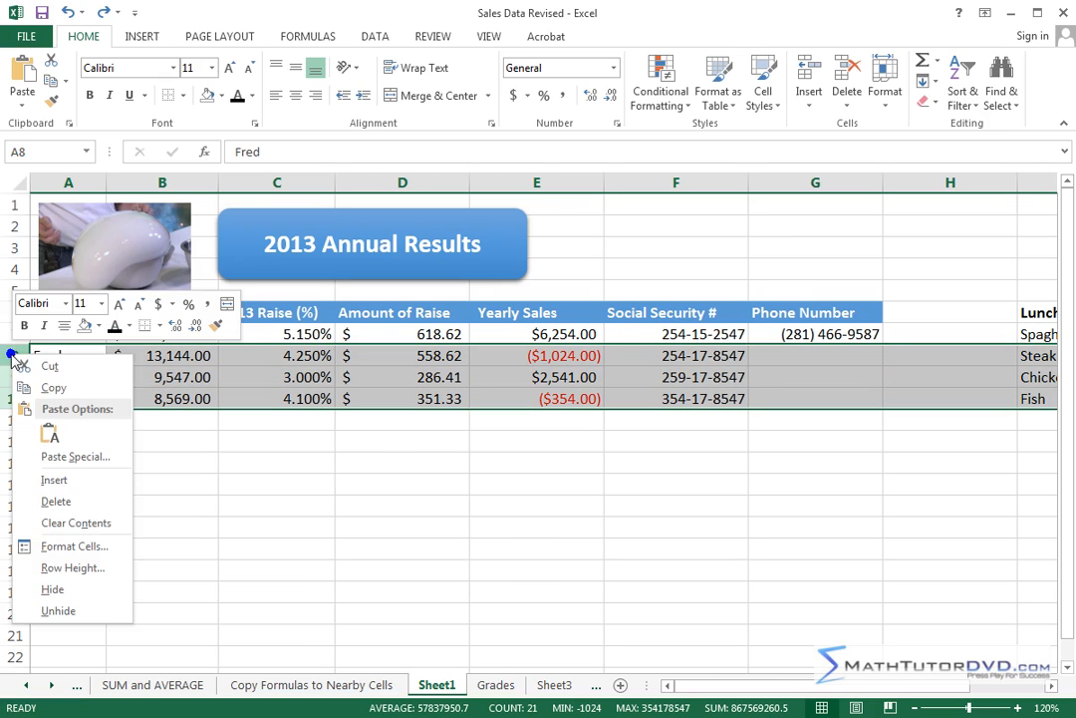
pyautogui.click(80, 486)
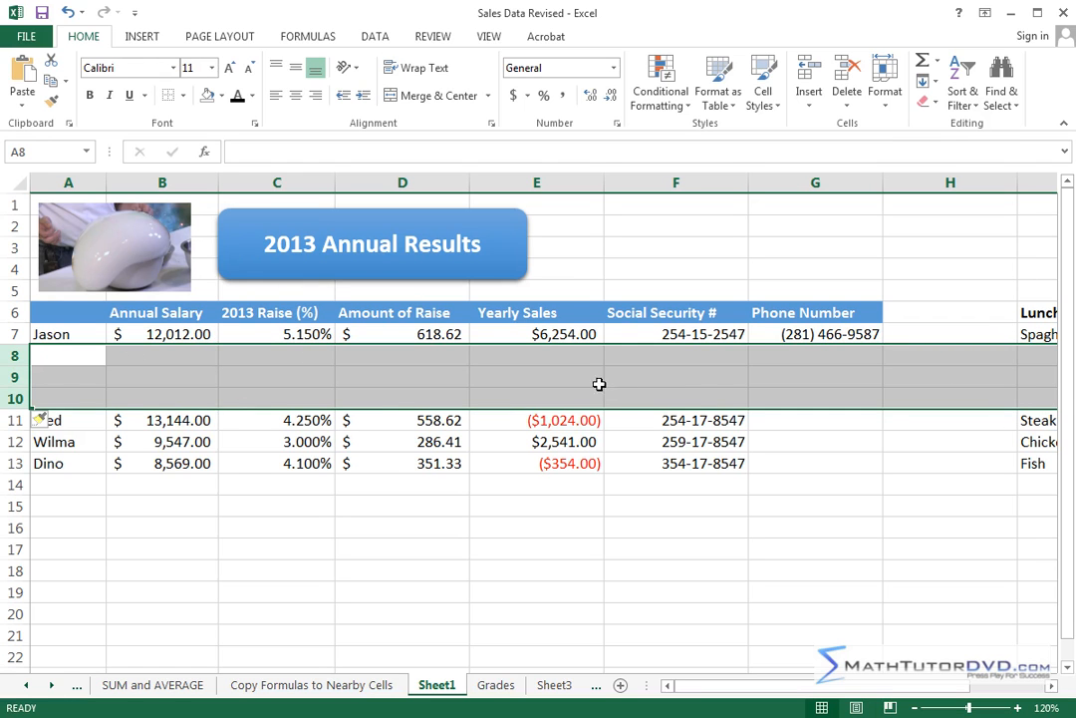
# - Check how the three inserted rows affect the Lunch Menu list, and undo the insertion
pyautogui.click(1050, 684)
pyautogui.click(1050, 685)
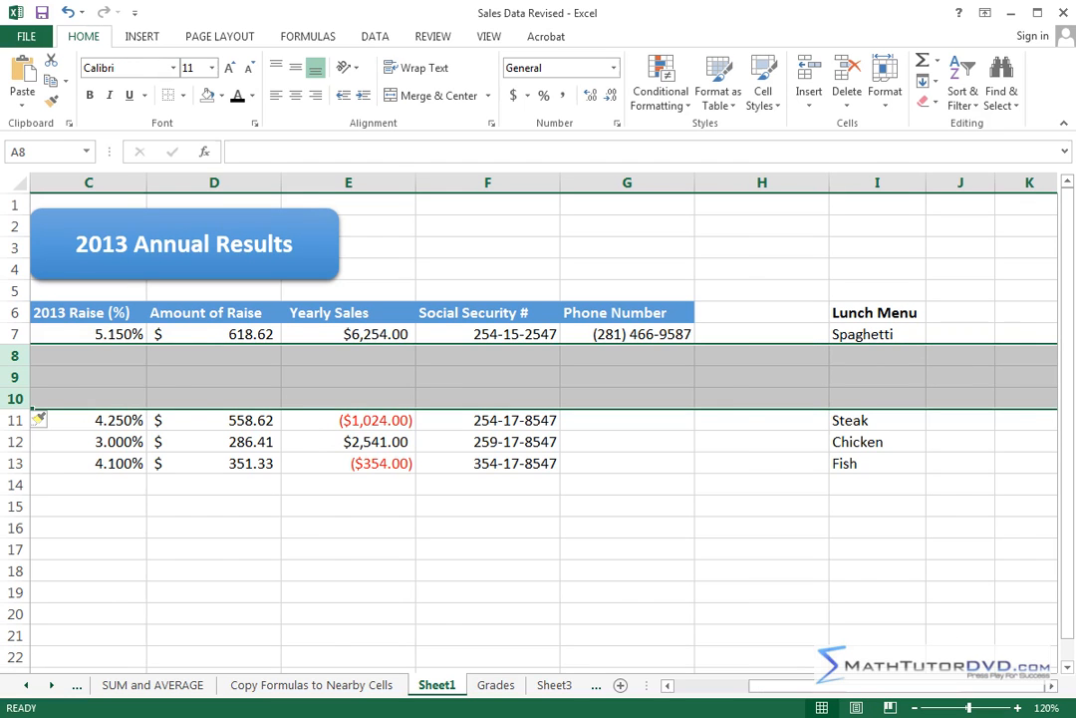
pyautogui.click(68, 12)
pyautogui.click(542, 435)
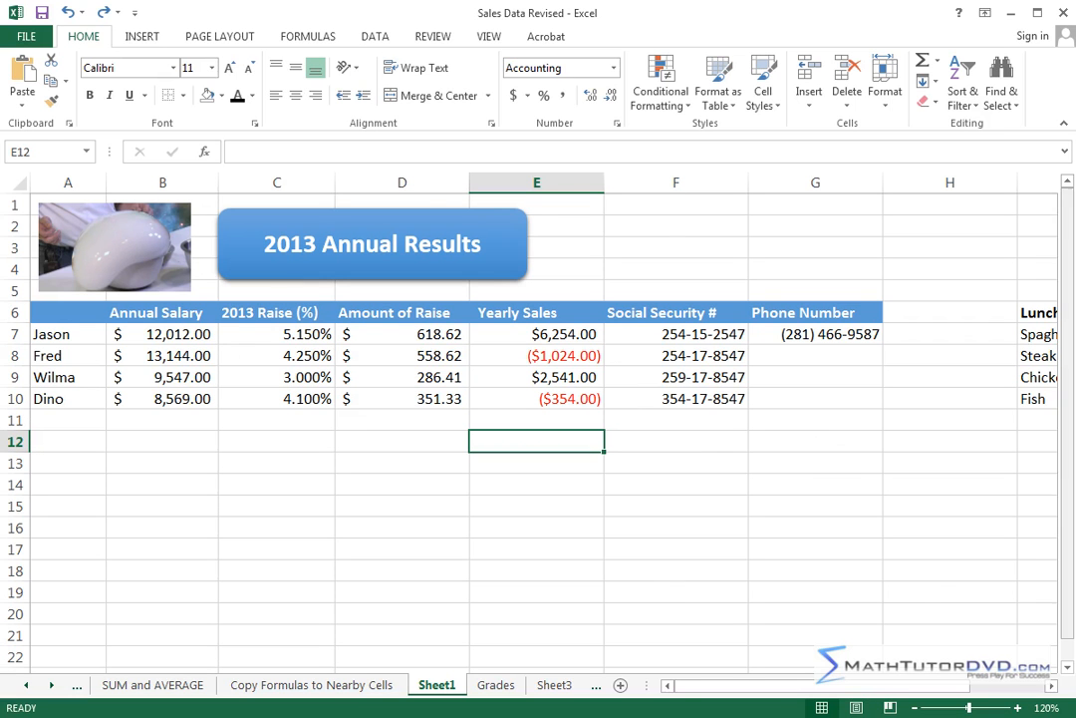
# - Insert entire rows based on the table range A8:G10, and undo the insertion
pyautogui.moveTo(12, 355); pyautogui.dragTo(12, 398)
pyautogui.click(86, 351)
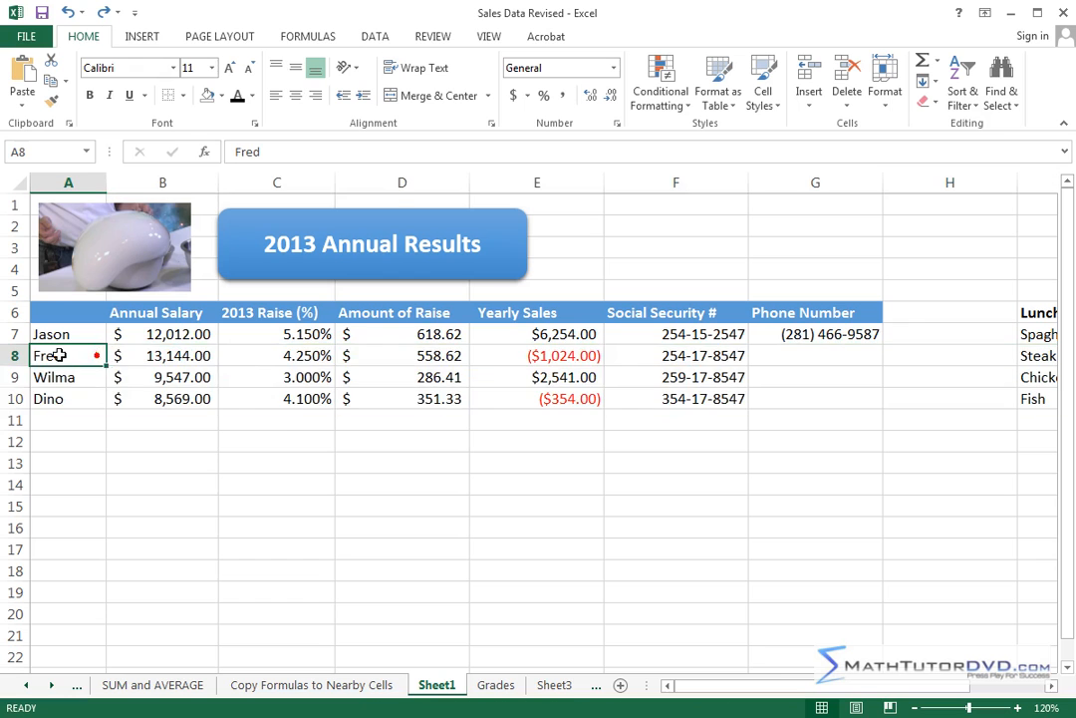
pyautogui.moveTo(53, 353); pyautogui.dragTo(863, 402)
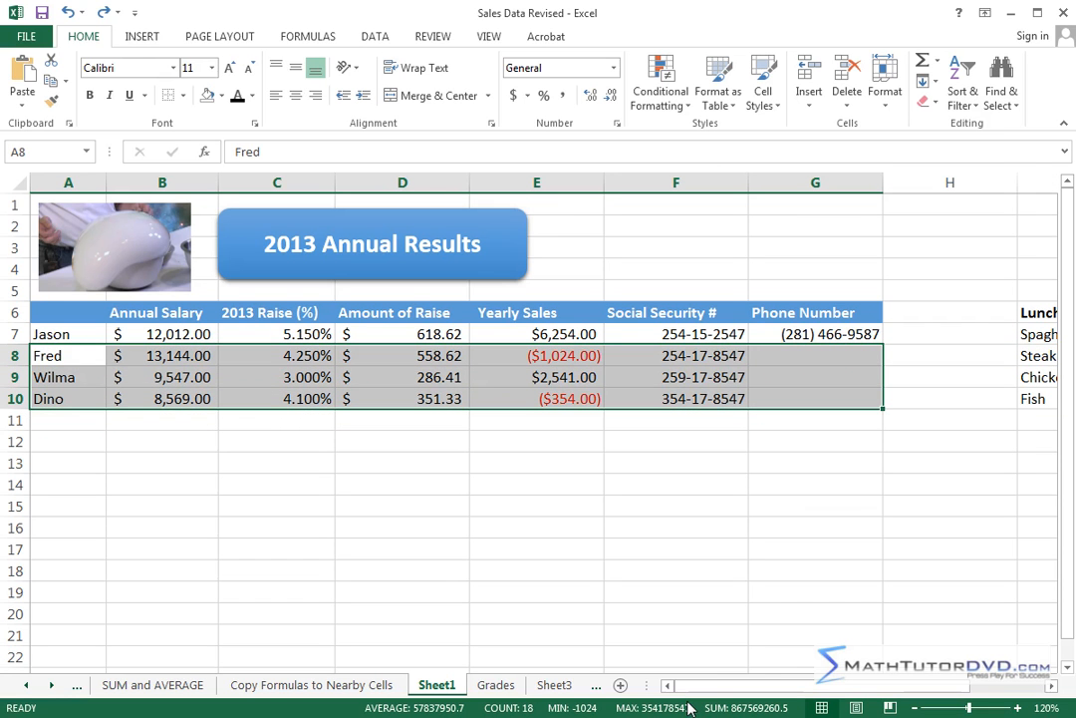
pyautogui.rightClick(809, 382)
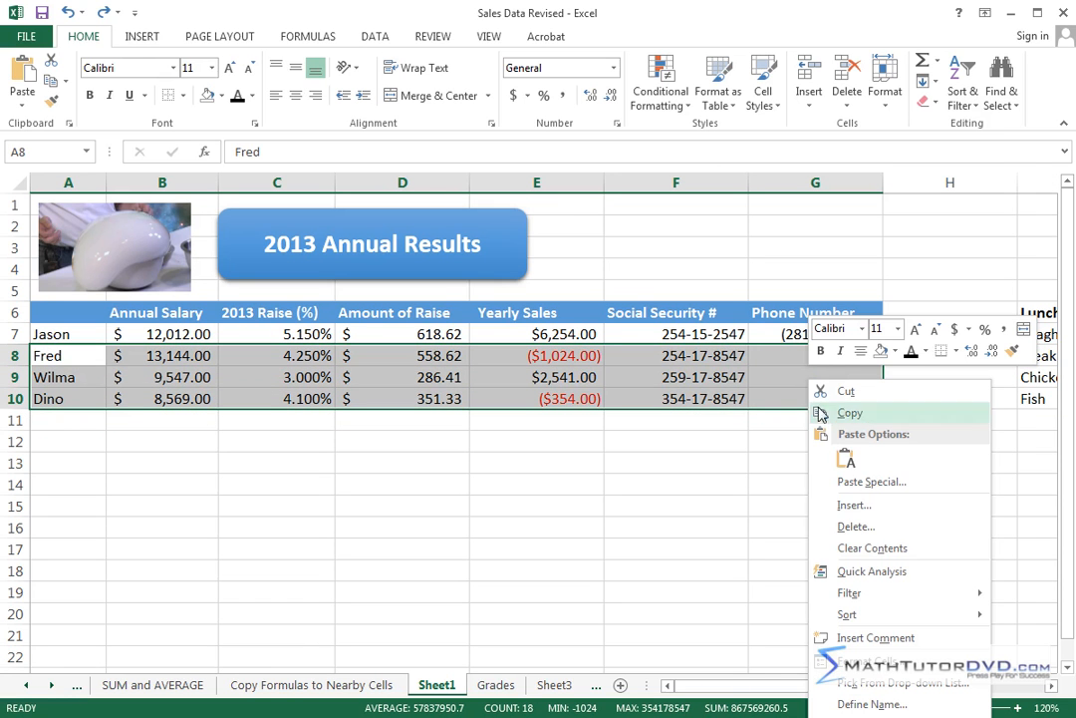
pyautogui.click(854, 508)
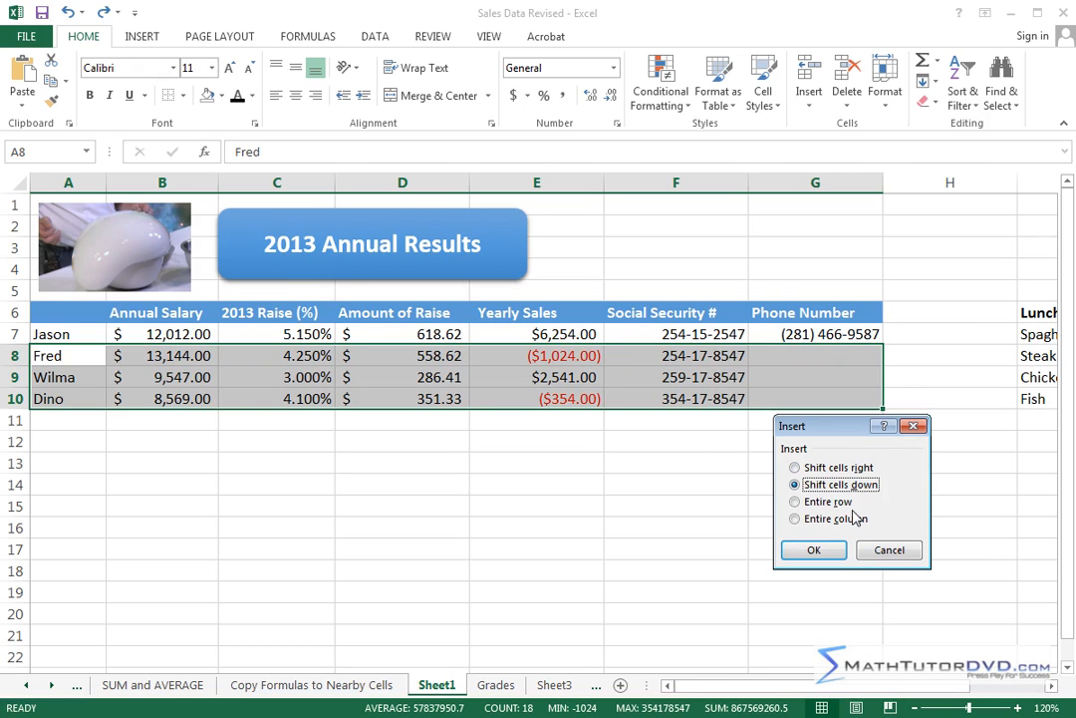
pyautogui.click(821, 502)
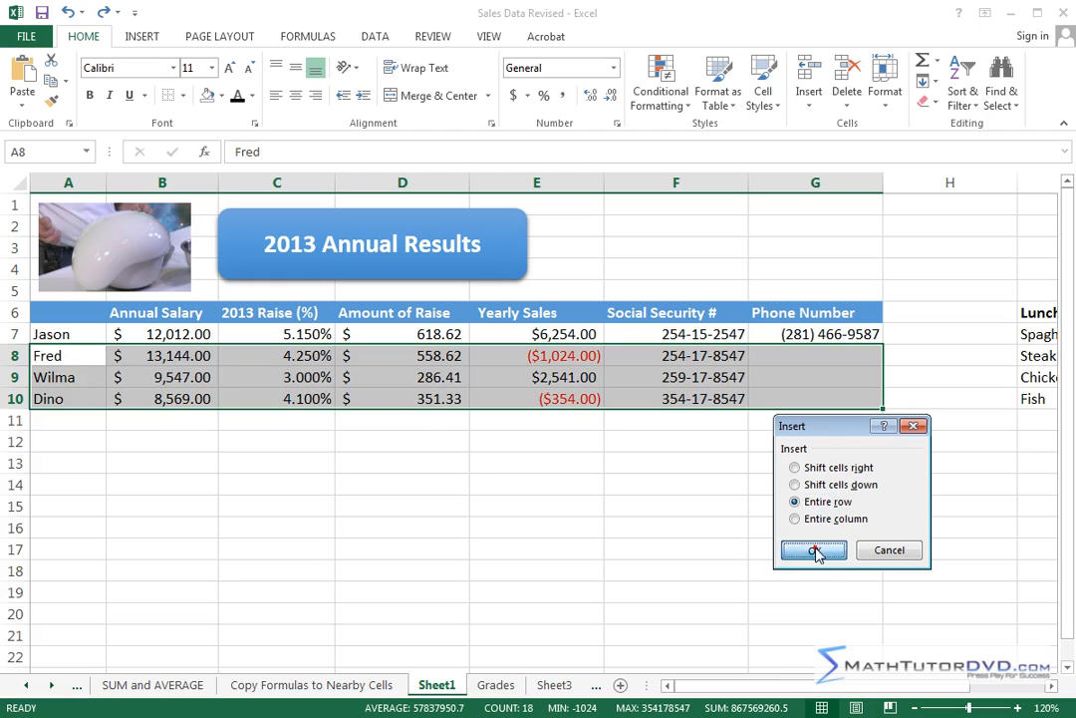
pyautogui.click(813, 550)
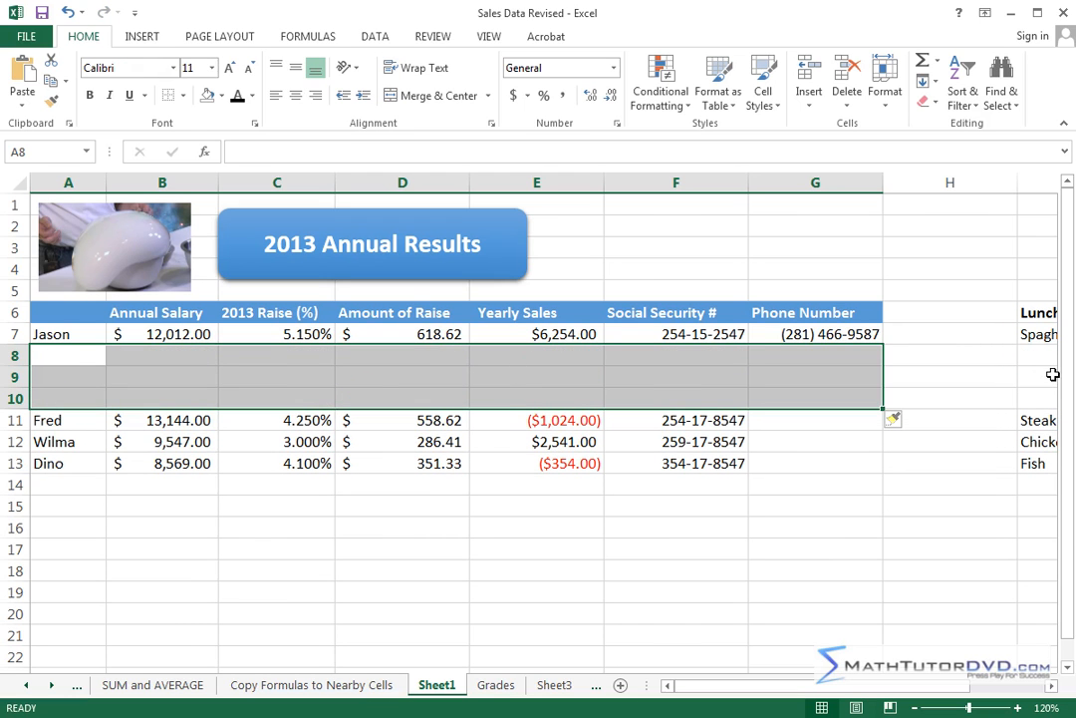
pyautogui.click(67, 12)
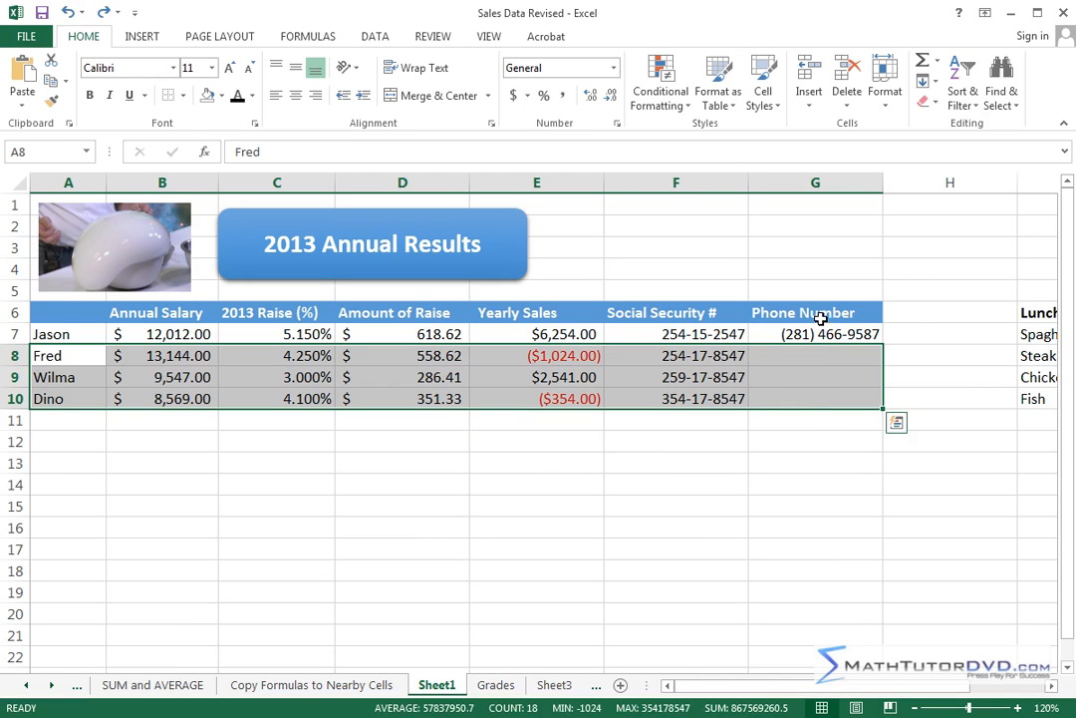
# - Insert blank cells at A8:G10 only, with the option to shift the existing cells down
pyautogui.rightClick(820, 384)
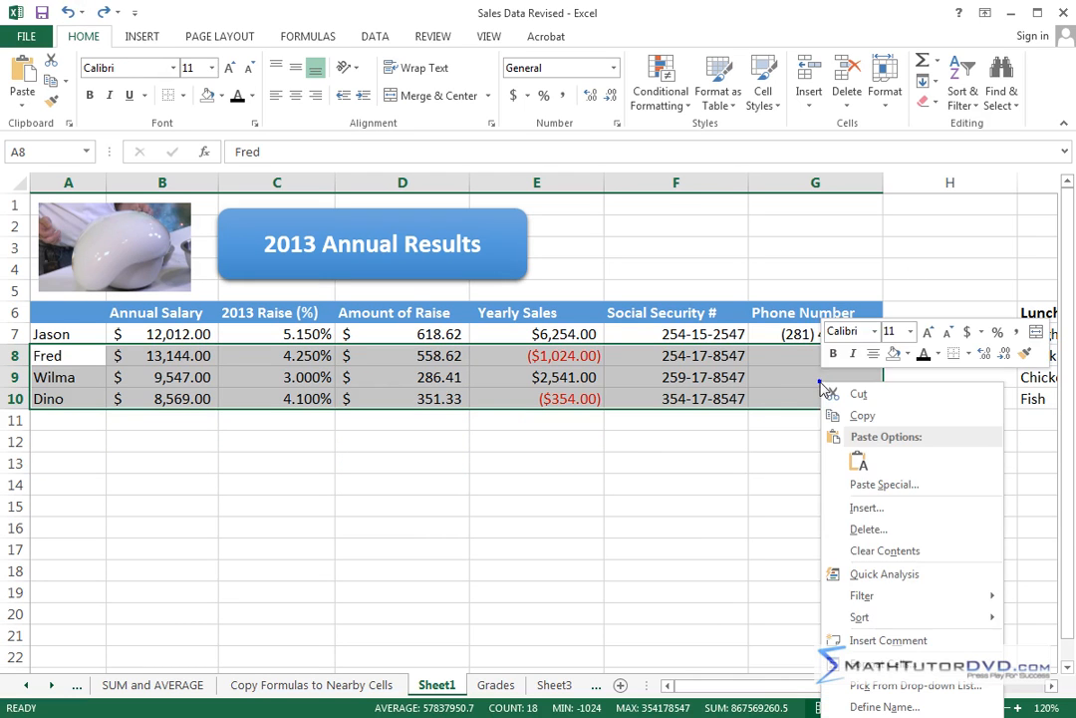
pyautogui.click(866, 508)
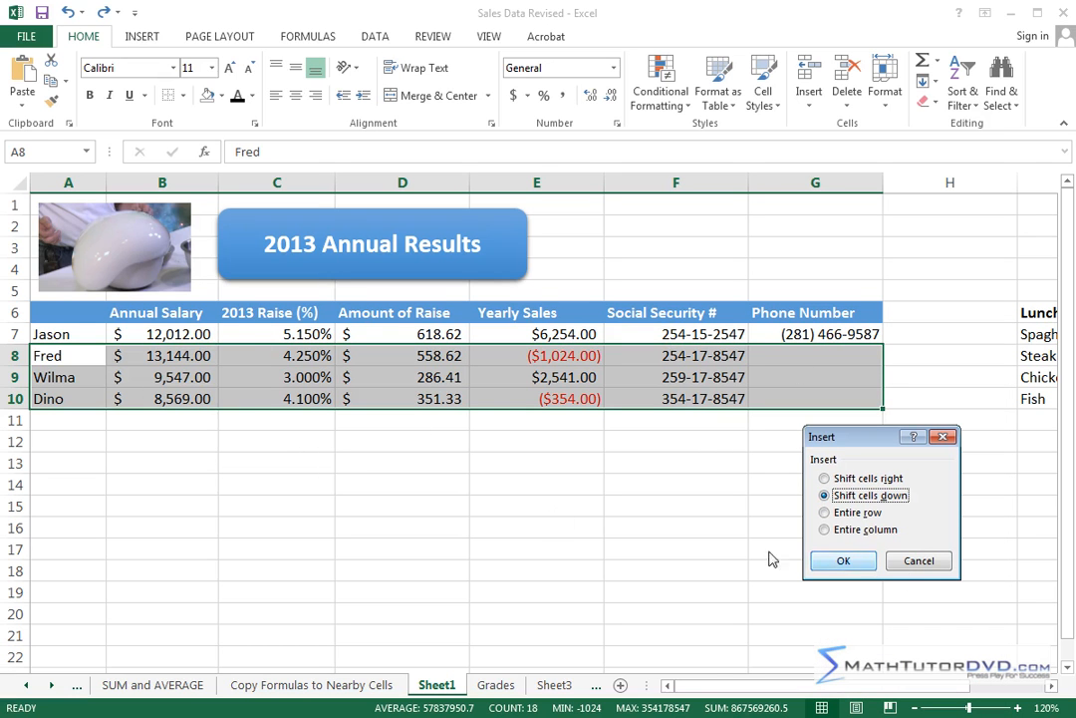
pyautogui.click(843, 561)
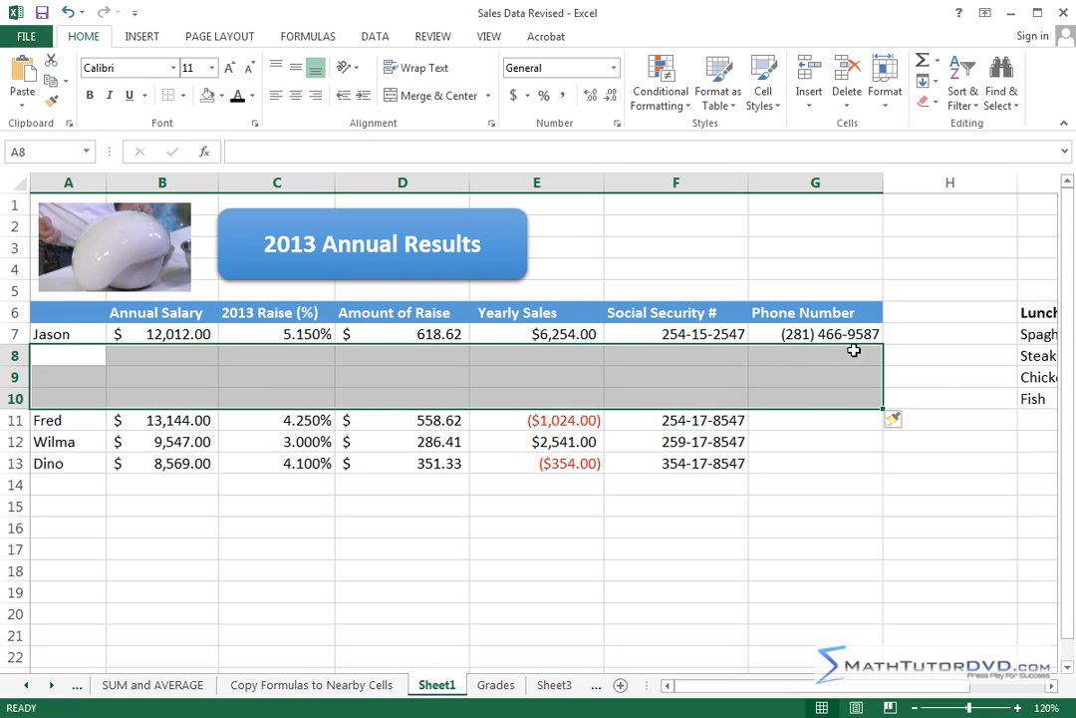
pyautogui.click(812, 400)
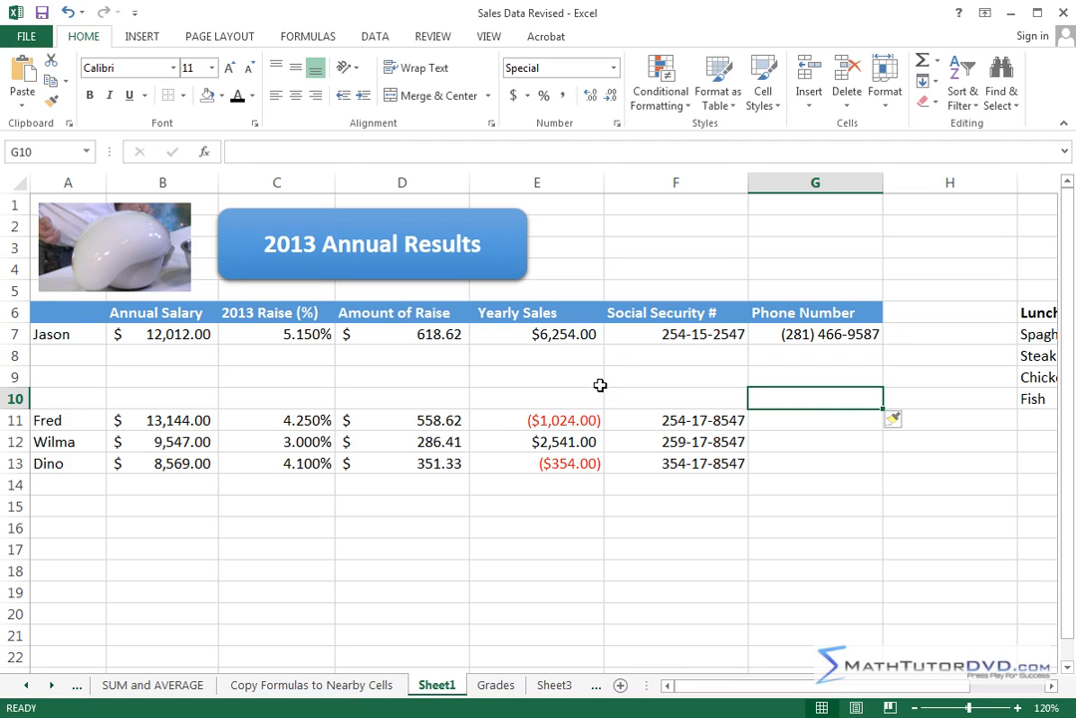
# - Examine the Amount of Raise formulas in the shifted cells D11 to D13
pyautogui.click(412, 419)
pyautogui.click(430, 442)
pyautogui.click(428, 464)
pyautogui.click(431, 445)
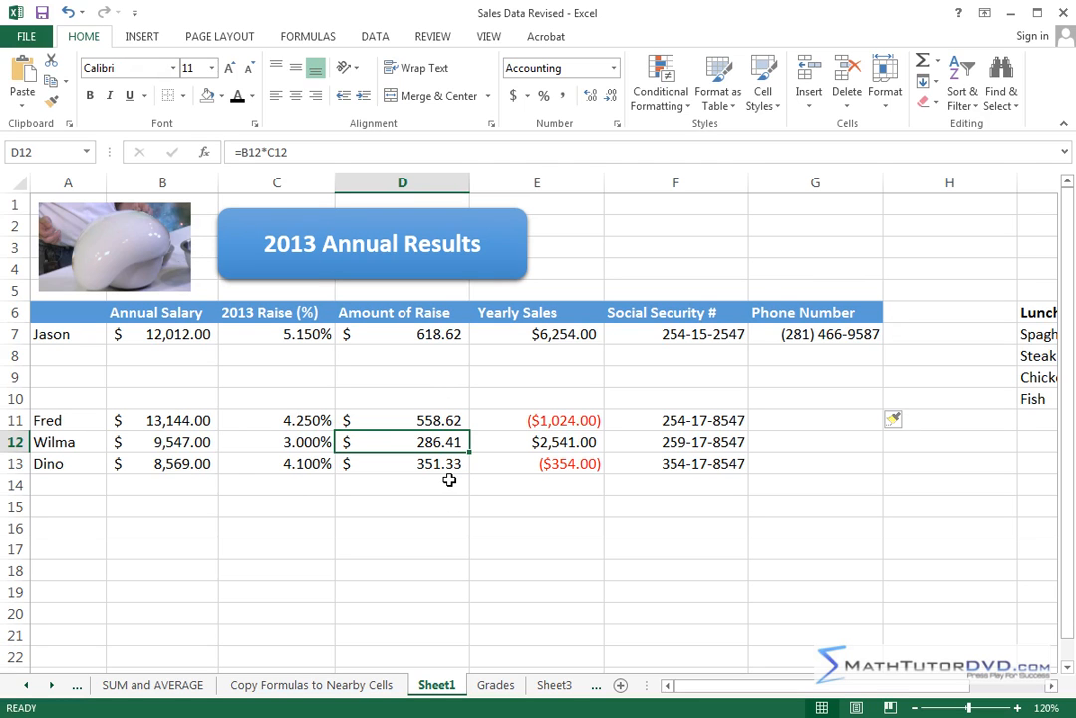
pyautogui.click(392, 417)
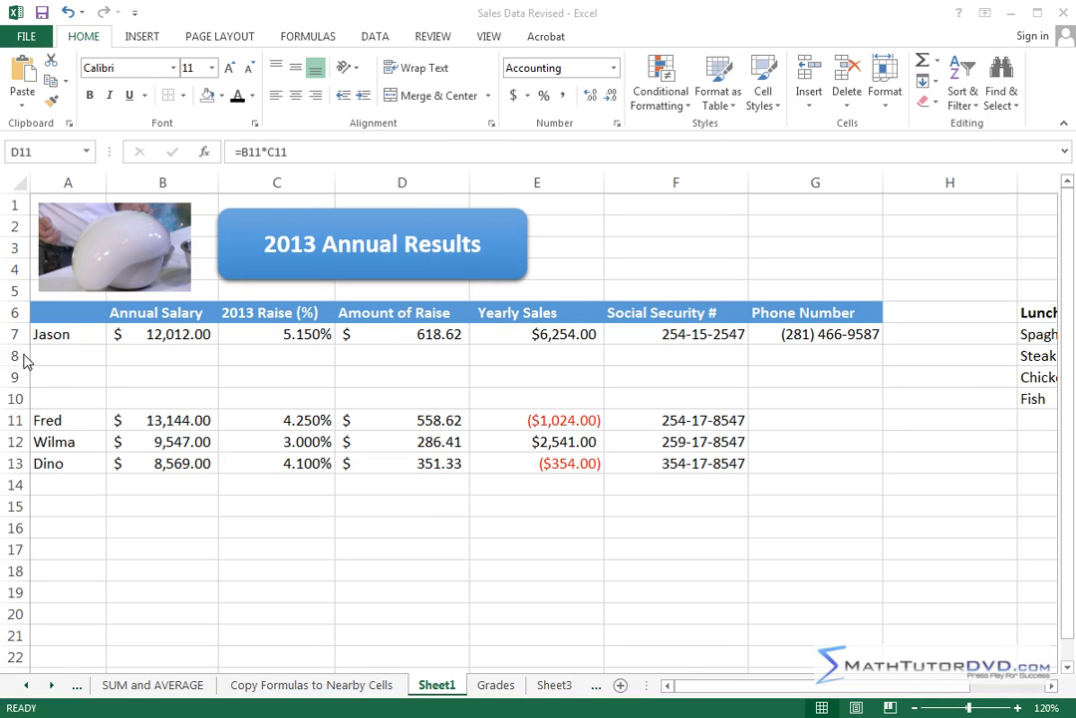
# - Delete the blank cells A8:G10 from the annual results table, and deselect the range
pyautogui.moveTo(56, 357); pyautogui.dragTo(791, 394)
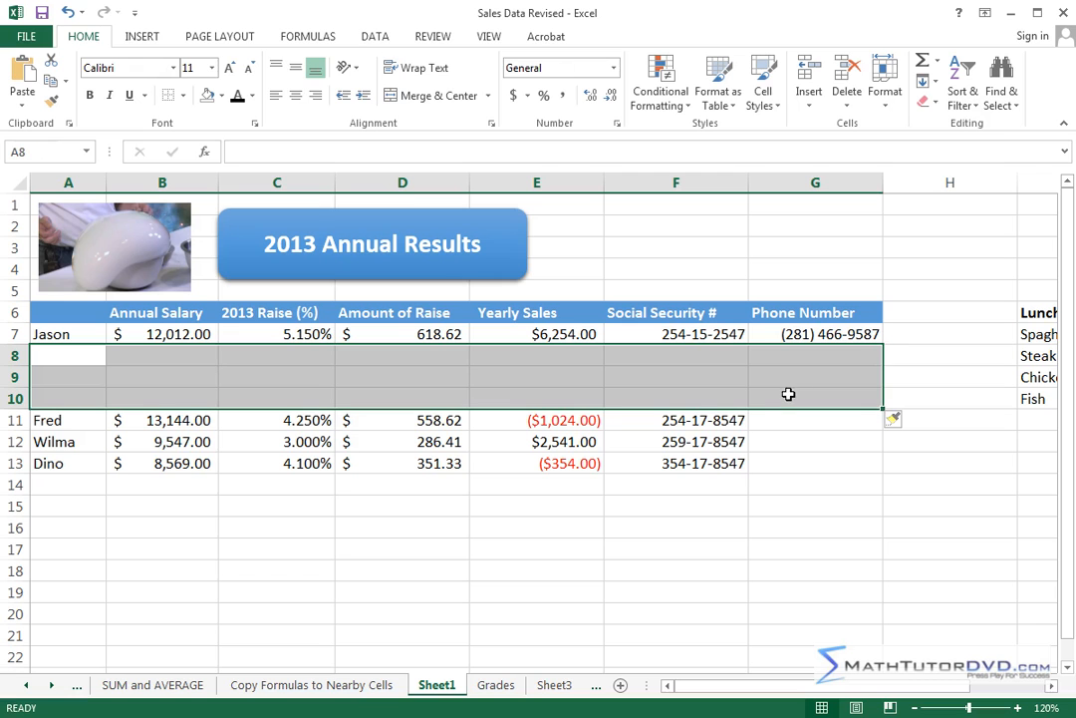
pyautogui.click(848, 72)
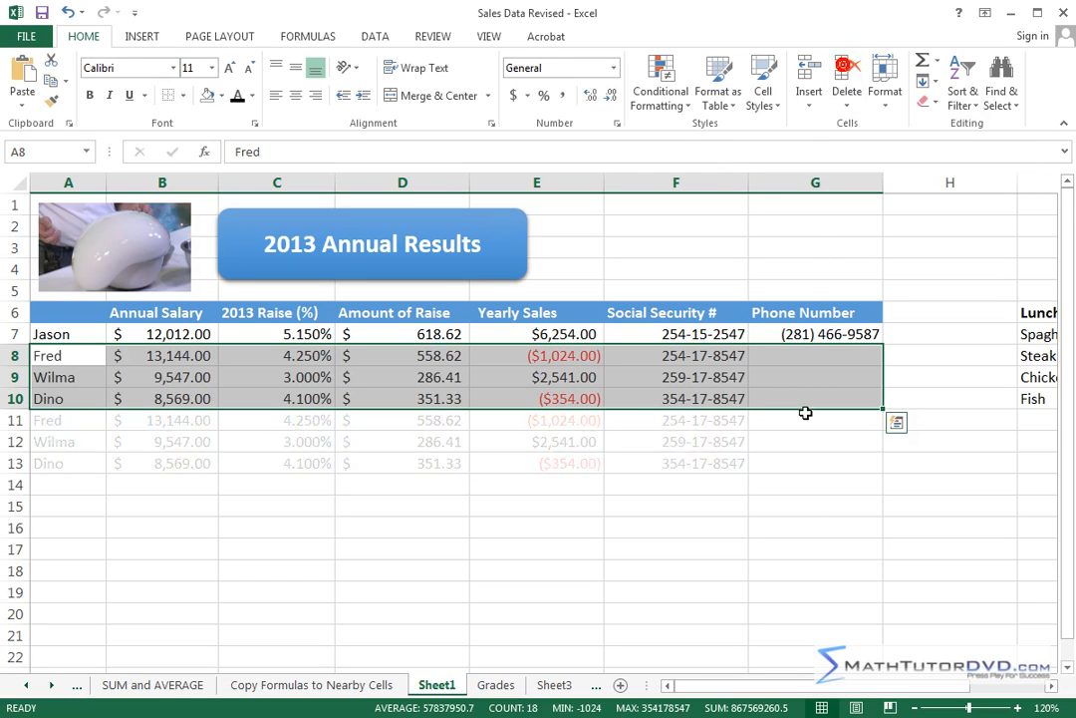
pyautogui.click(634, 442)
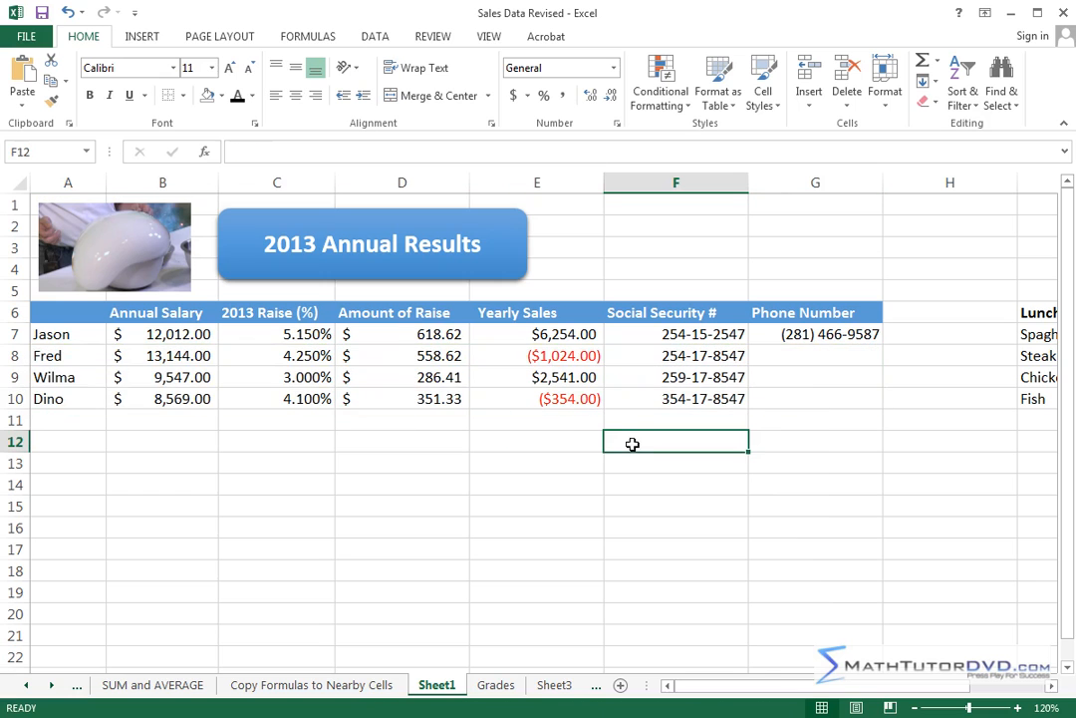